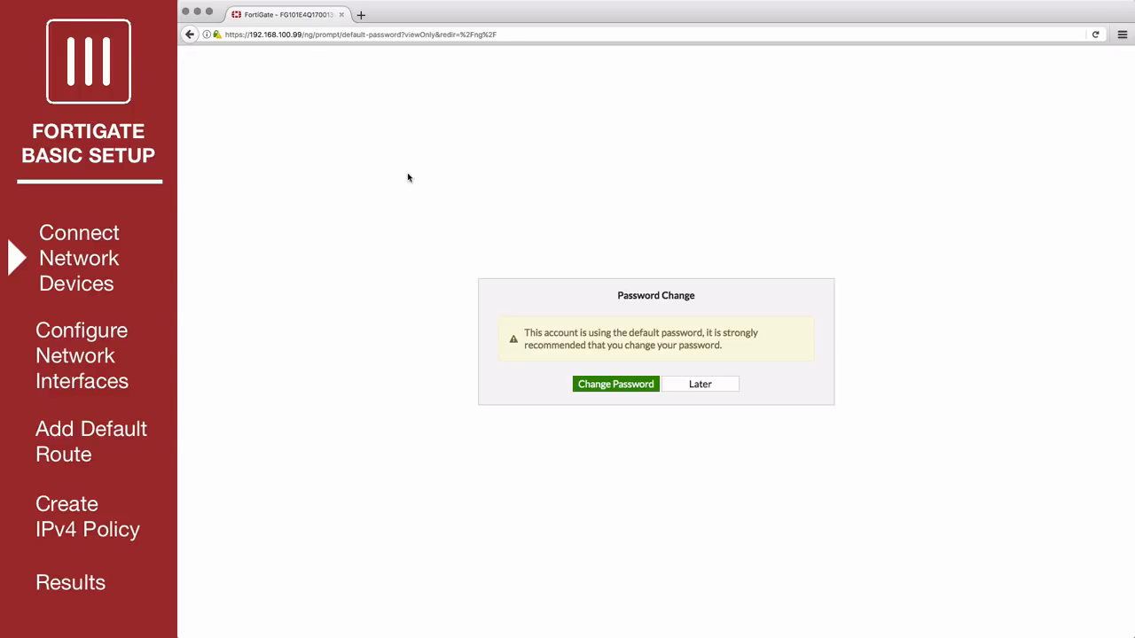
# Postpone the default password change and open the wan1 network interface for editing.
pyautogui.click(699, 383)
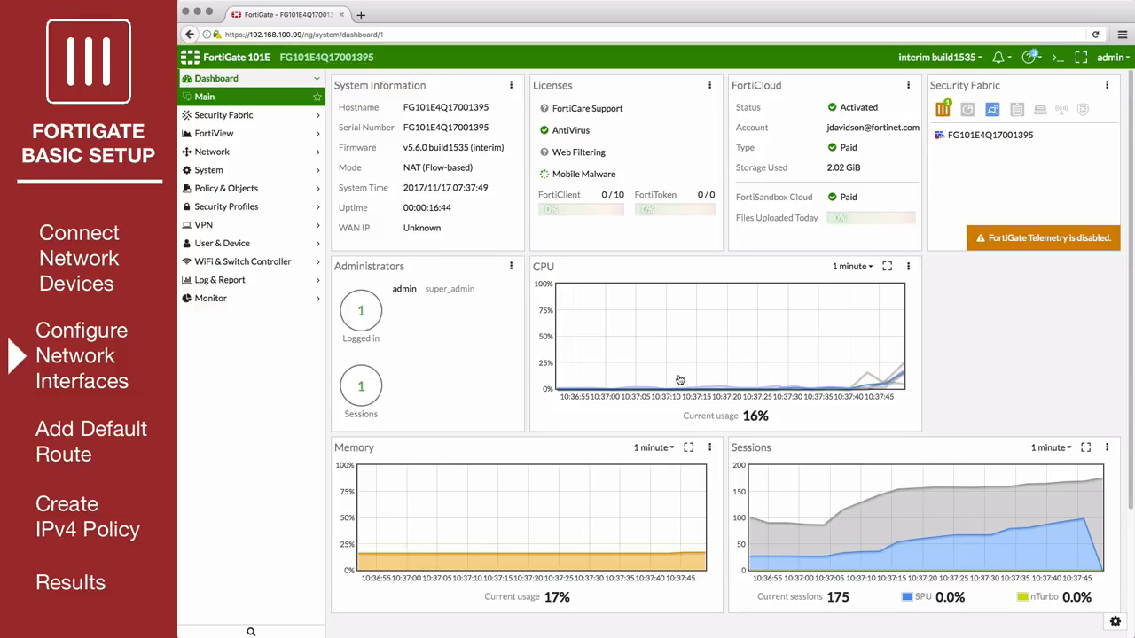
pyautogui.click(289, 154)
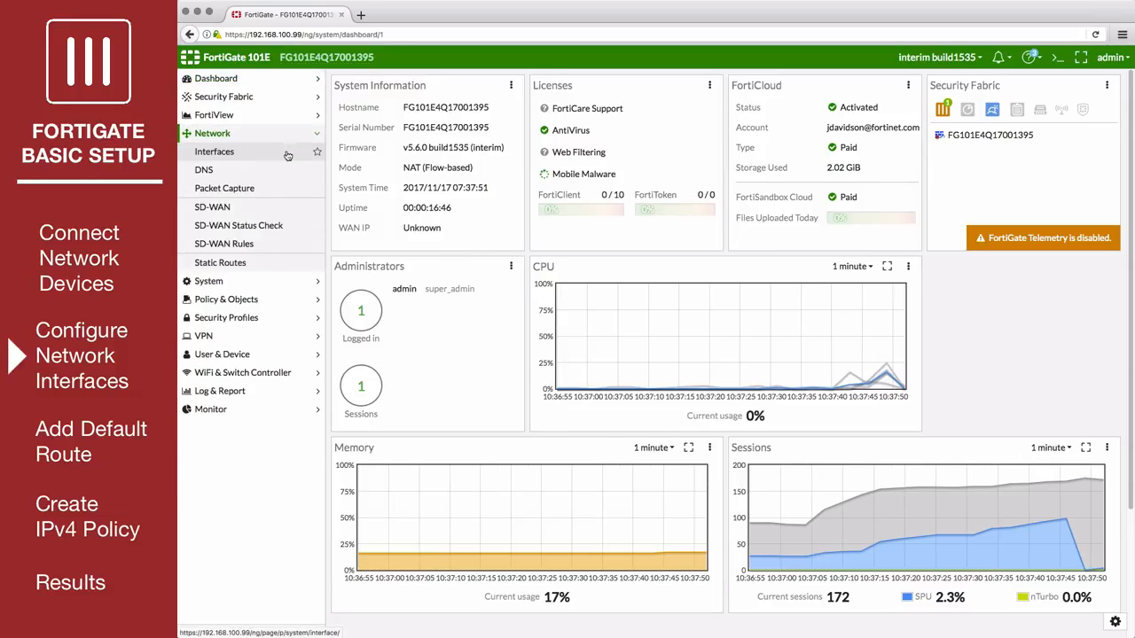
pyautogui.click(288, 155)
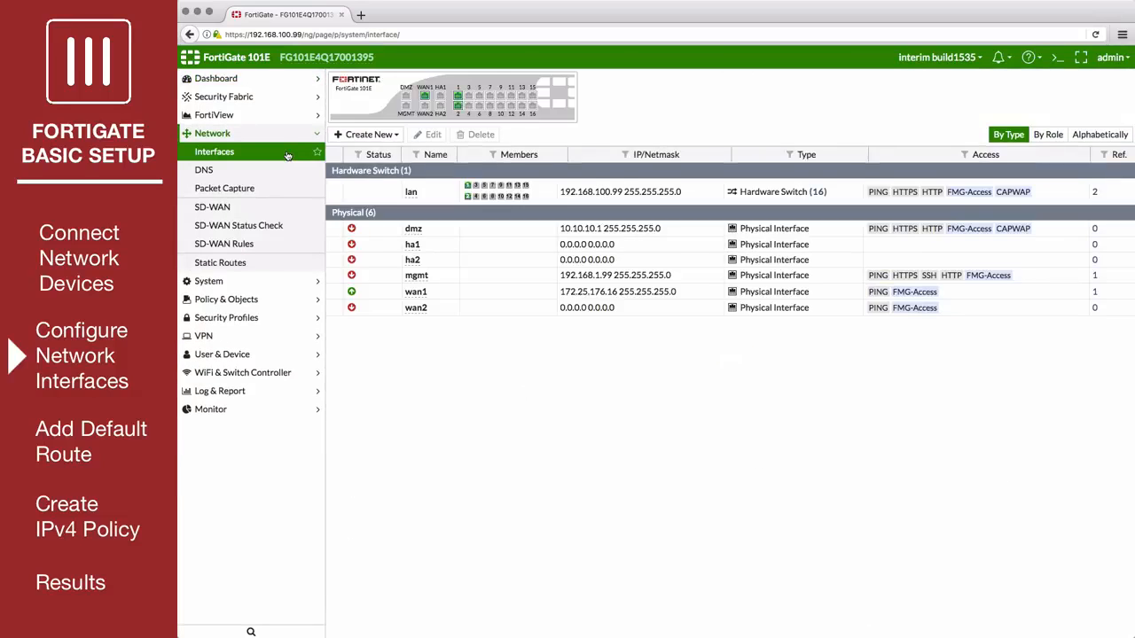
pyautogui.click(446, 298)
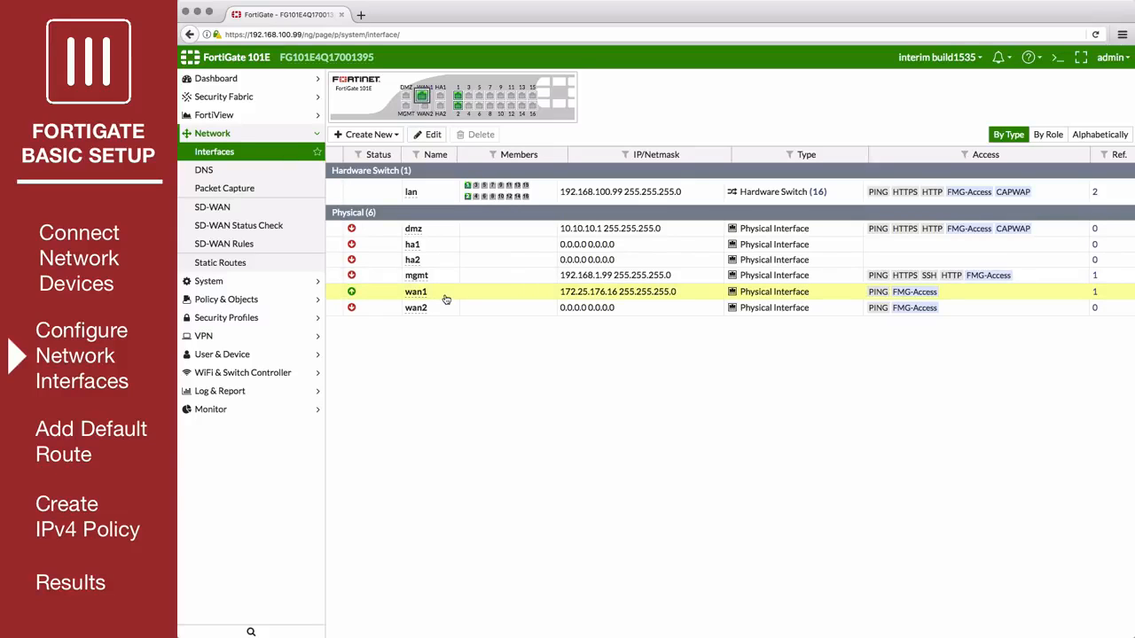
pyautogui.click(432, 138)
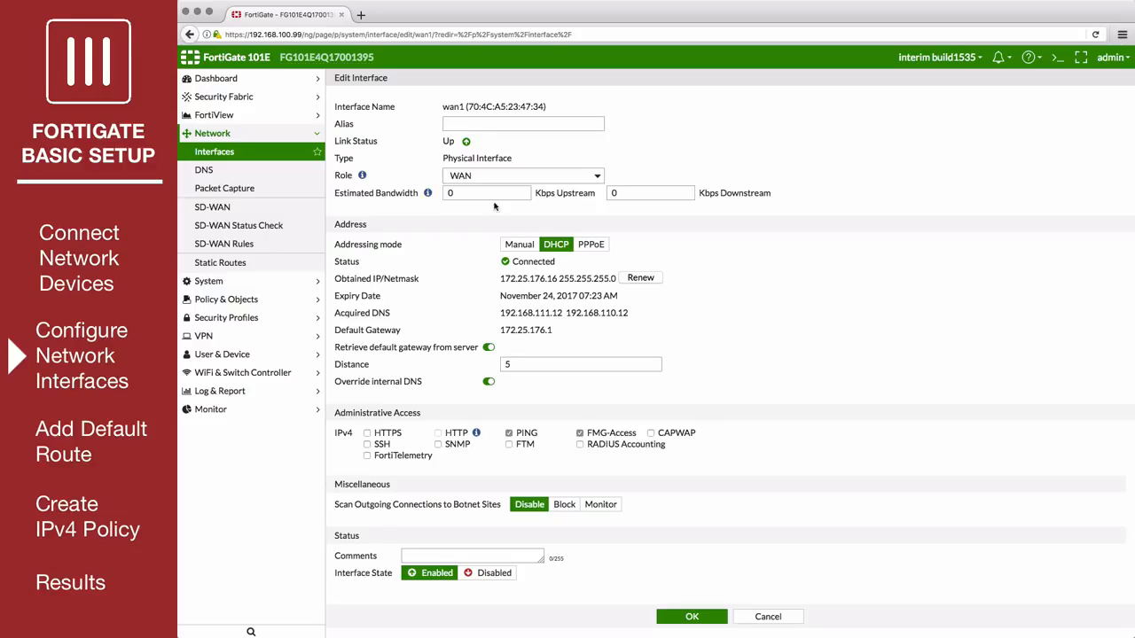
# Switch wan1 to manual addressing with IP/Network Mask 172.25.176.36/255.255.255.0 and save the interface.
pyautogui.click(514, 247)
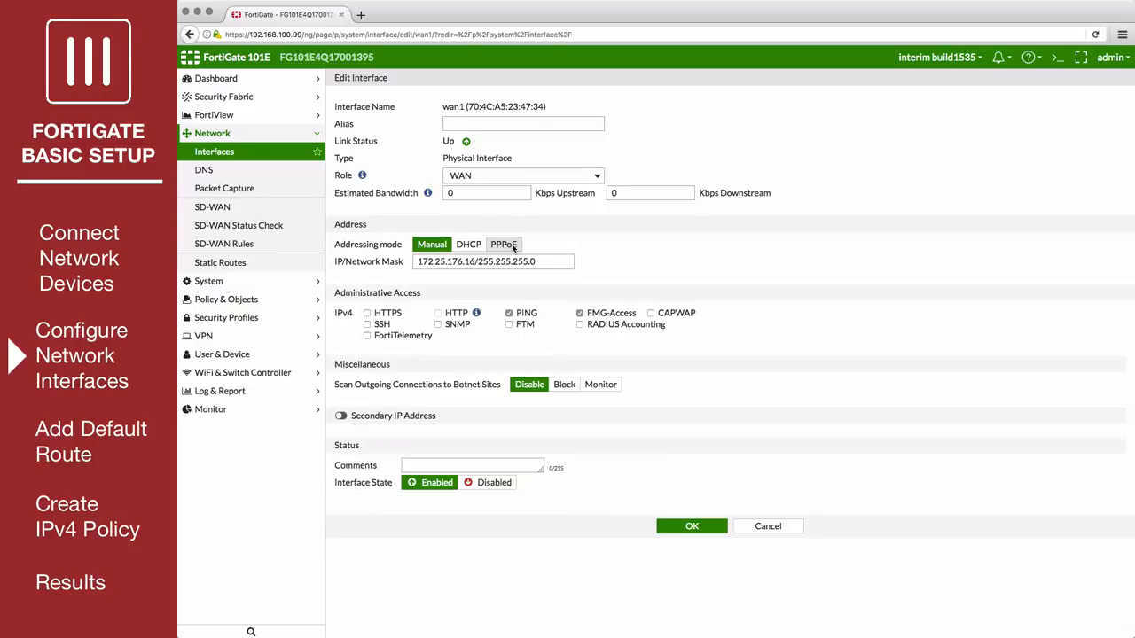
pyautogui.click(466, 262)
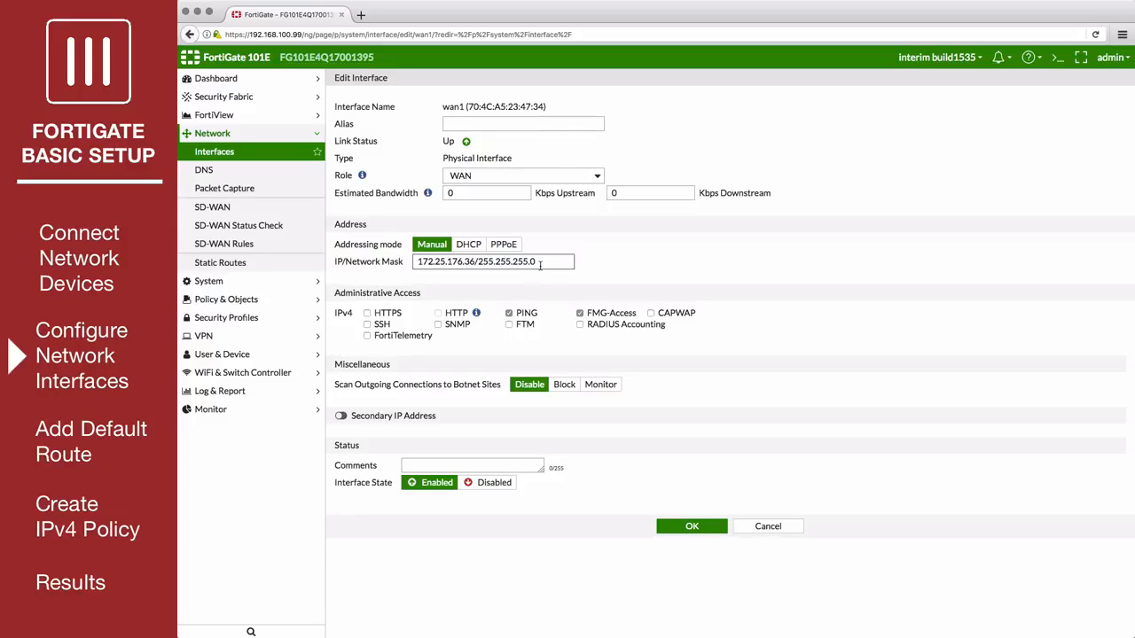
pyautogui.click(680, 528)
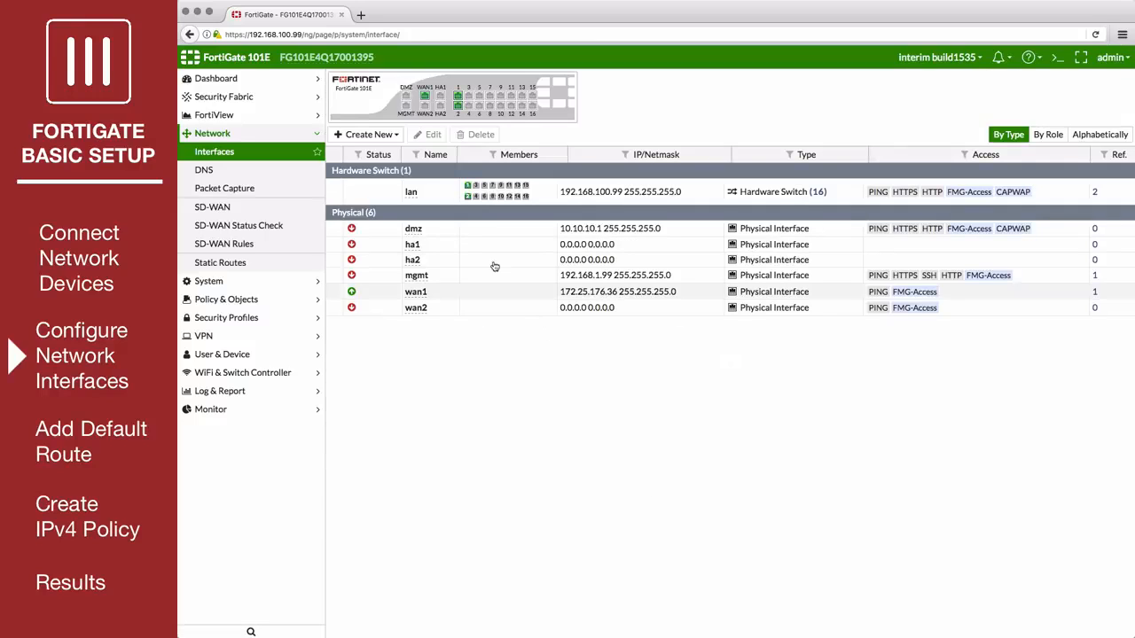
# Edit the lan interface and set its IP/Network Mask to 10.11.10.1/255.255.255.0.
pyautogui.click(438, 199)
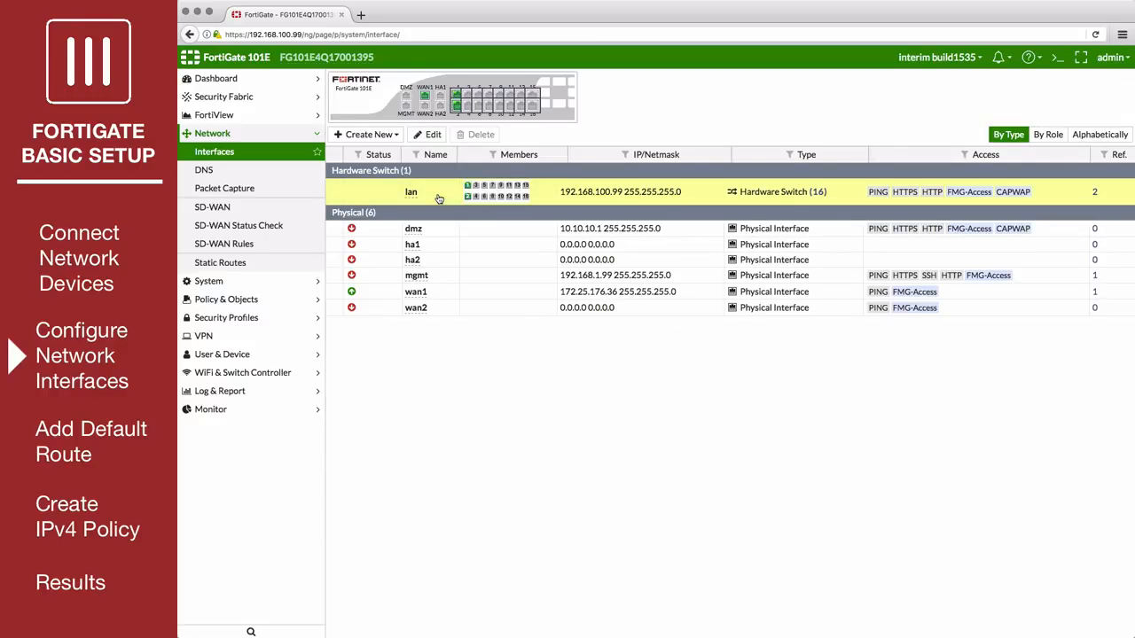
pyautogui.click(434, 135)
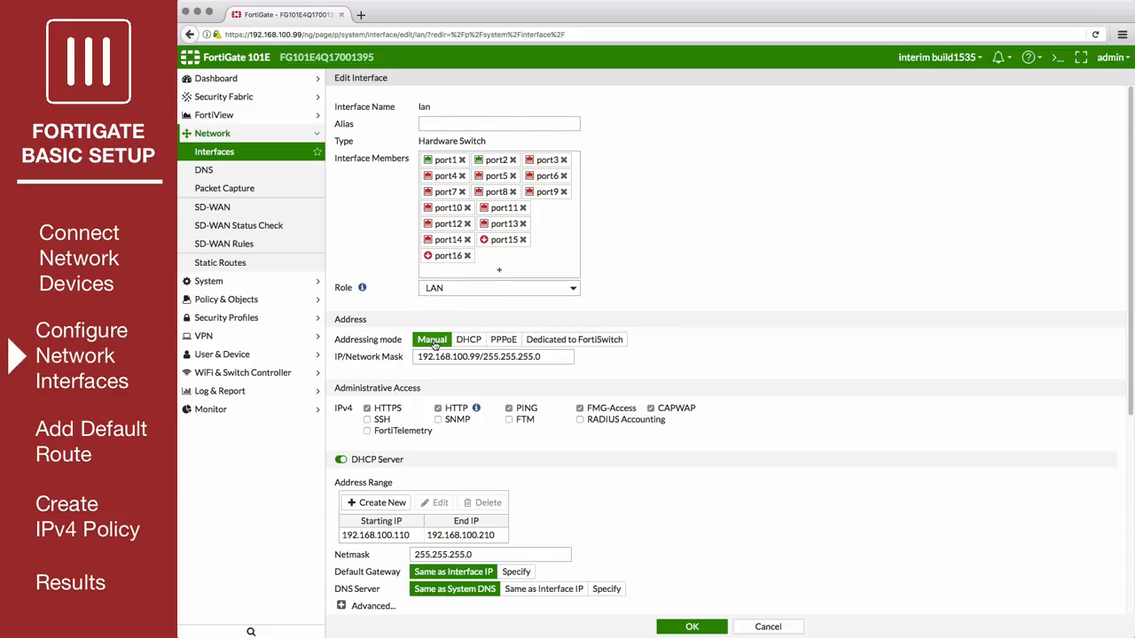
pyautogui.click(480, 356)
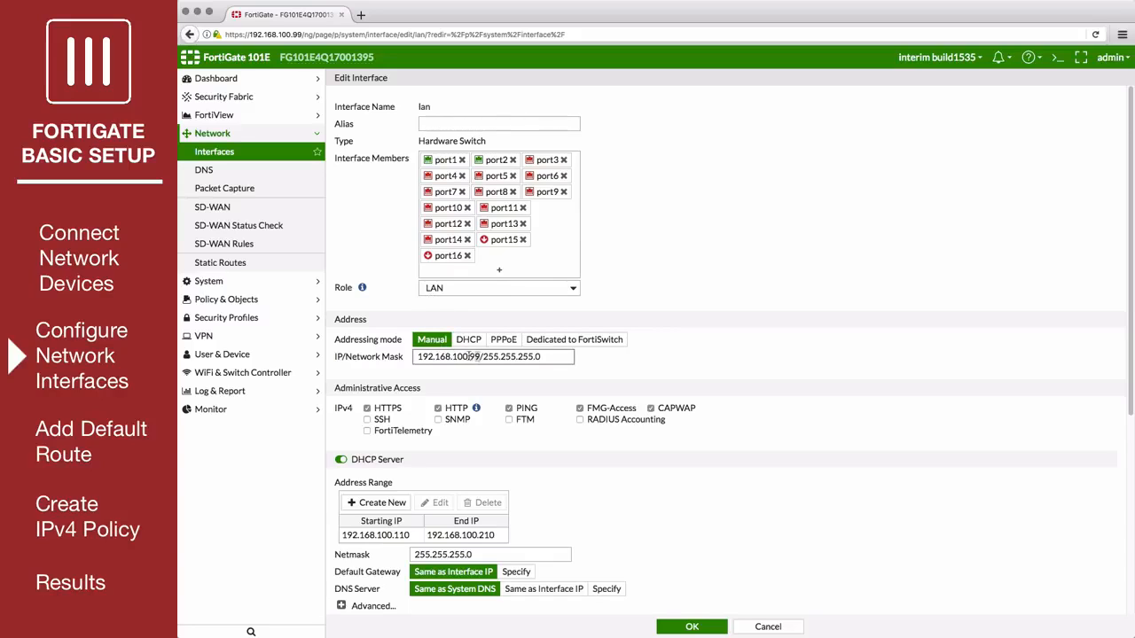
pyautogui.moveTo(474, 356); pyautogui.dragTo(414, 355)
pyautogui.write('10.11.10.1')
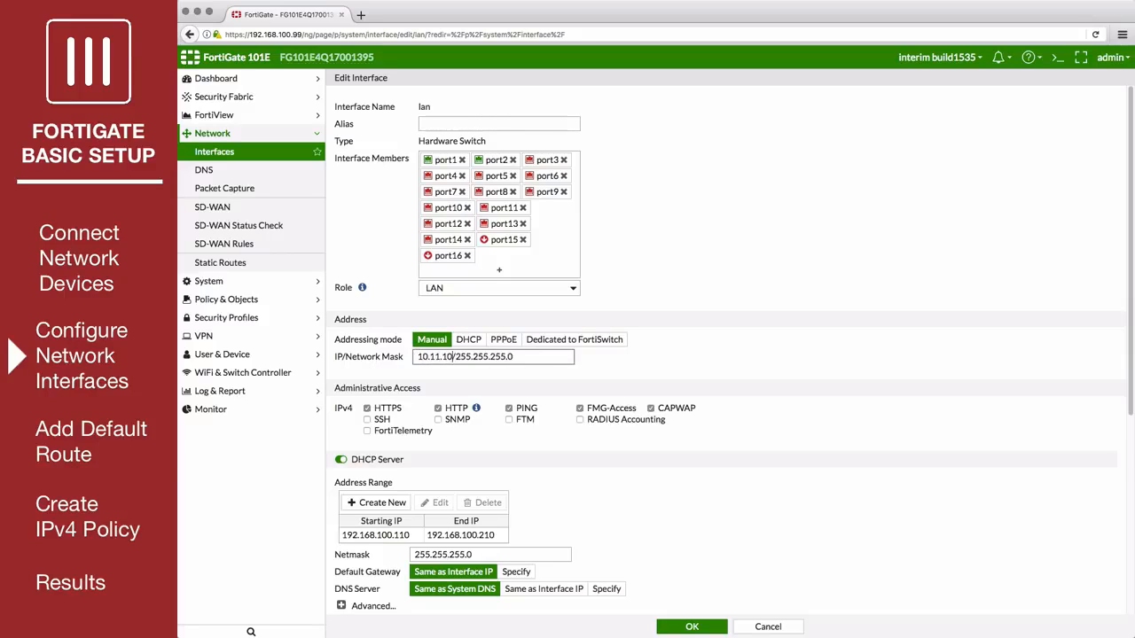
# Replace the lan DHCP server's address range with 10.11.10.2 to 10.11.10.254, keeping the DHCP server enabled, and save the interface.
pyautogui.scroll(-3, 390, 350)
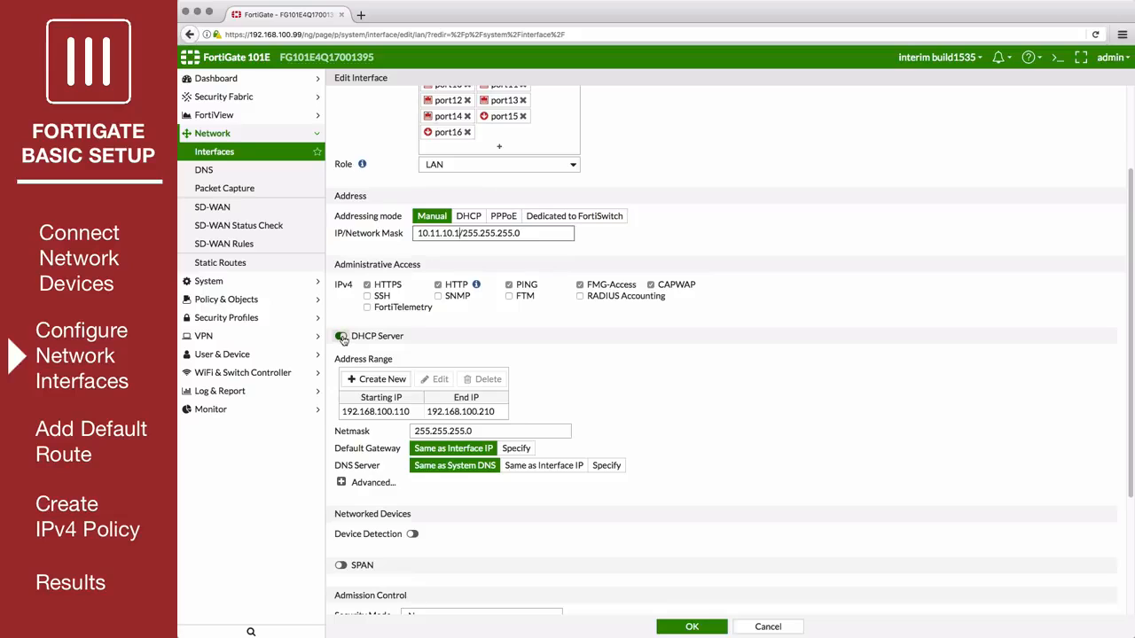
pyautogui.click(342, 338)
pyautogui.click(343, 338)
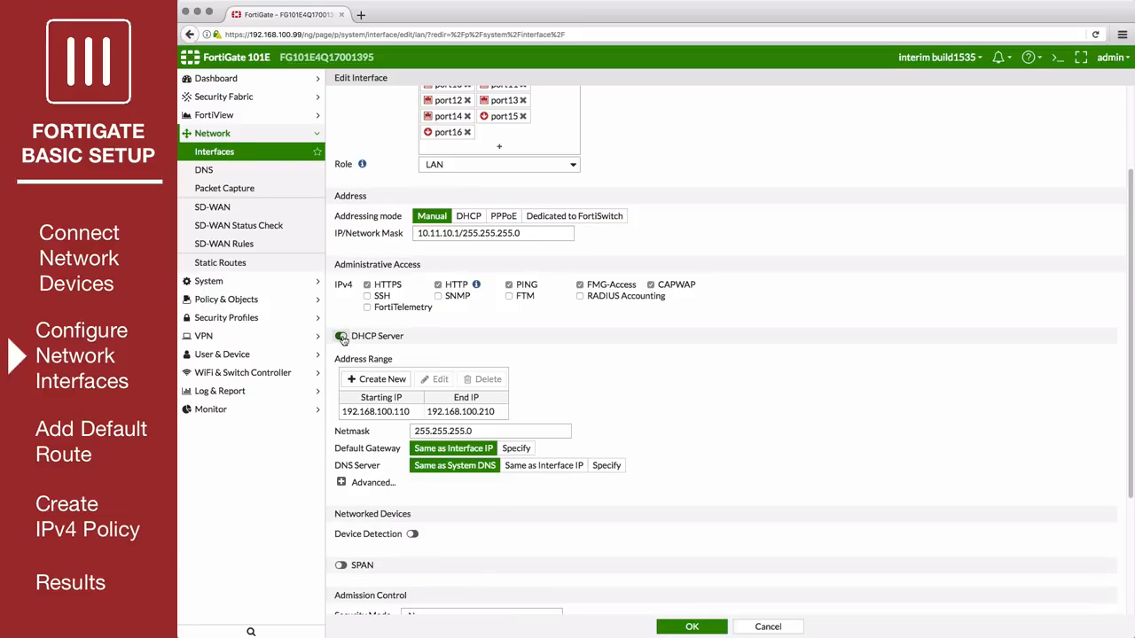
pyautogui.click(412, 414)
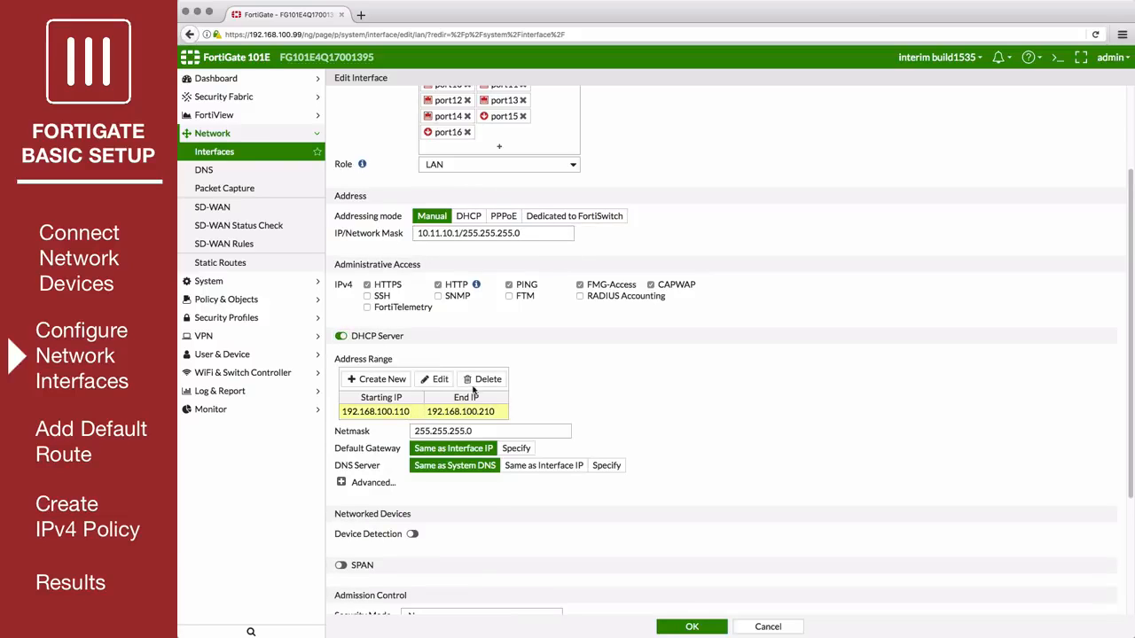
pyautogui.click(480, 380)
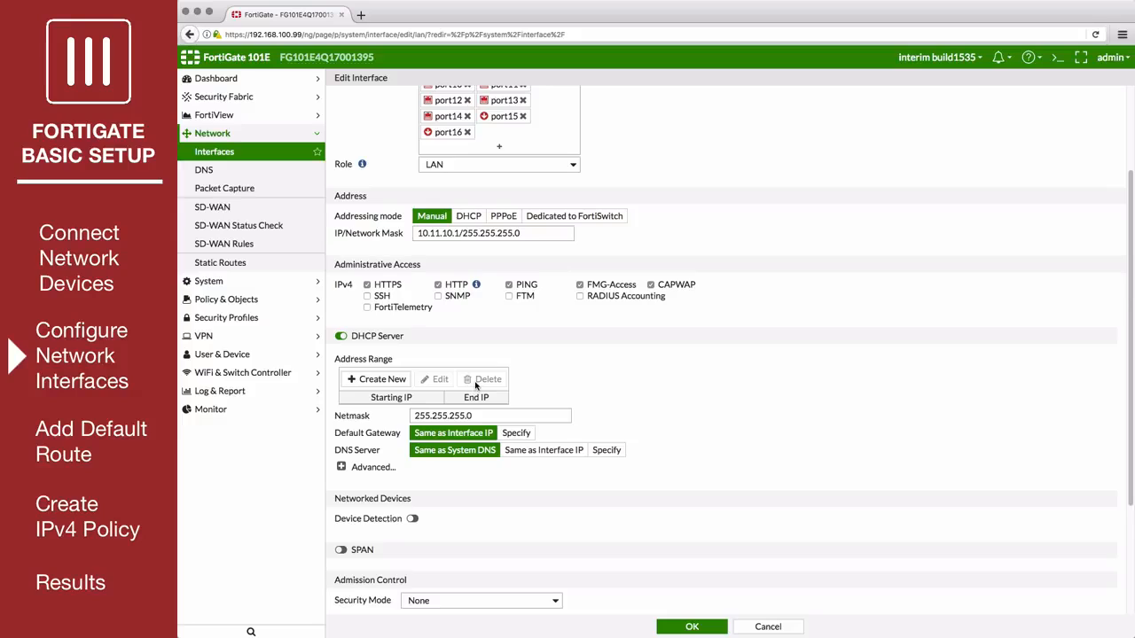
pyautogui.click(383, 379)
pyautogui.click(446, 402)
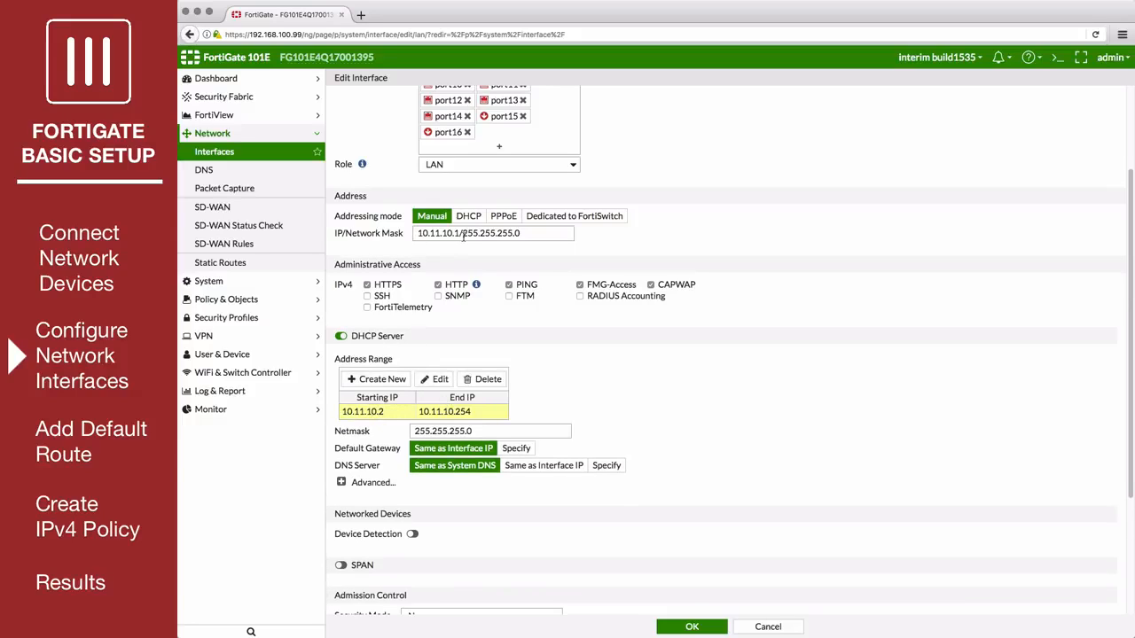
pyautogui.scroll(-2, 465, 239)
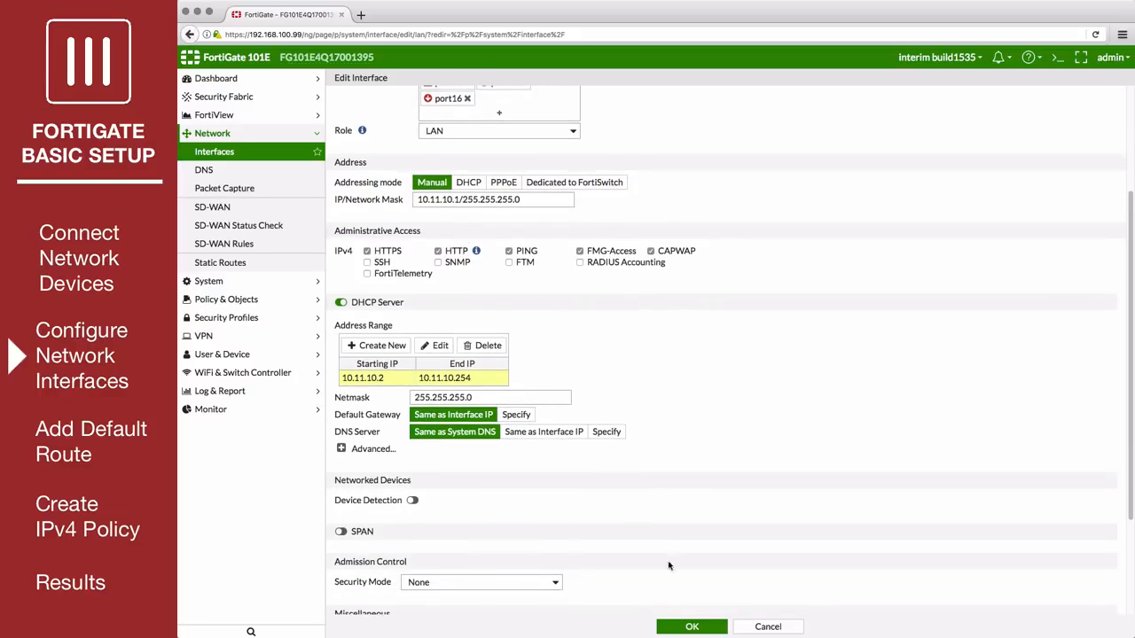
pyautogui.click(690, 627)
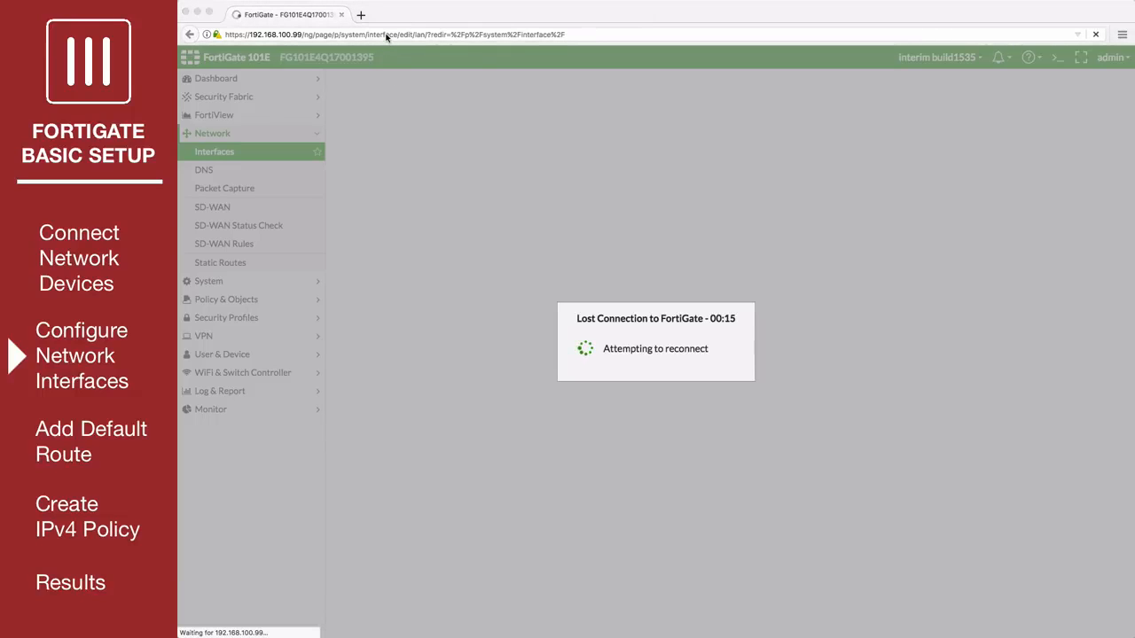
# Load the FortiGate's web interface at its new lan address, 10.11.10.1.
pyautogui.click(385, 34)
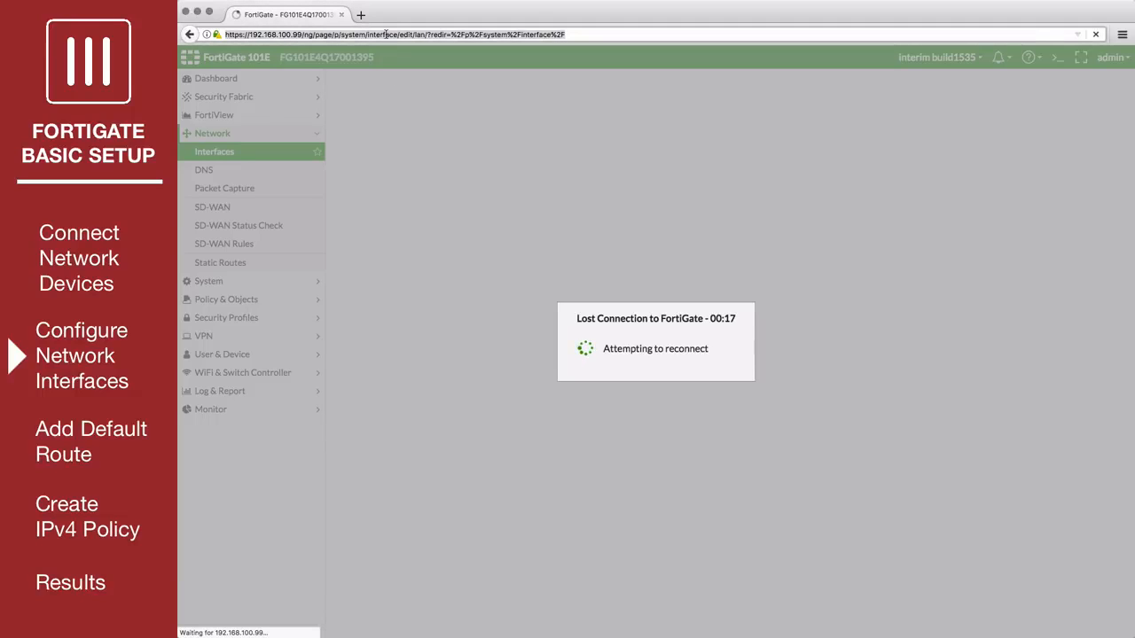
pyautogui.write('10.11.10.1')
pyautogui.press('Return')
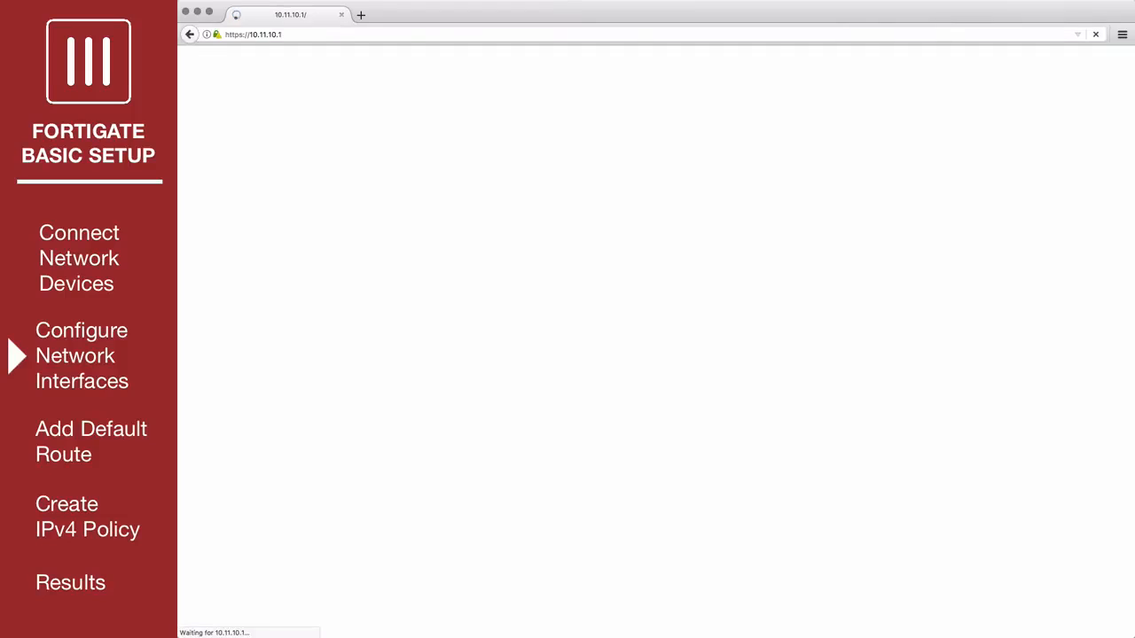
# Log in with the admin account and postpone the default password change.
pyautogui.write('admin')
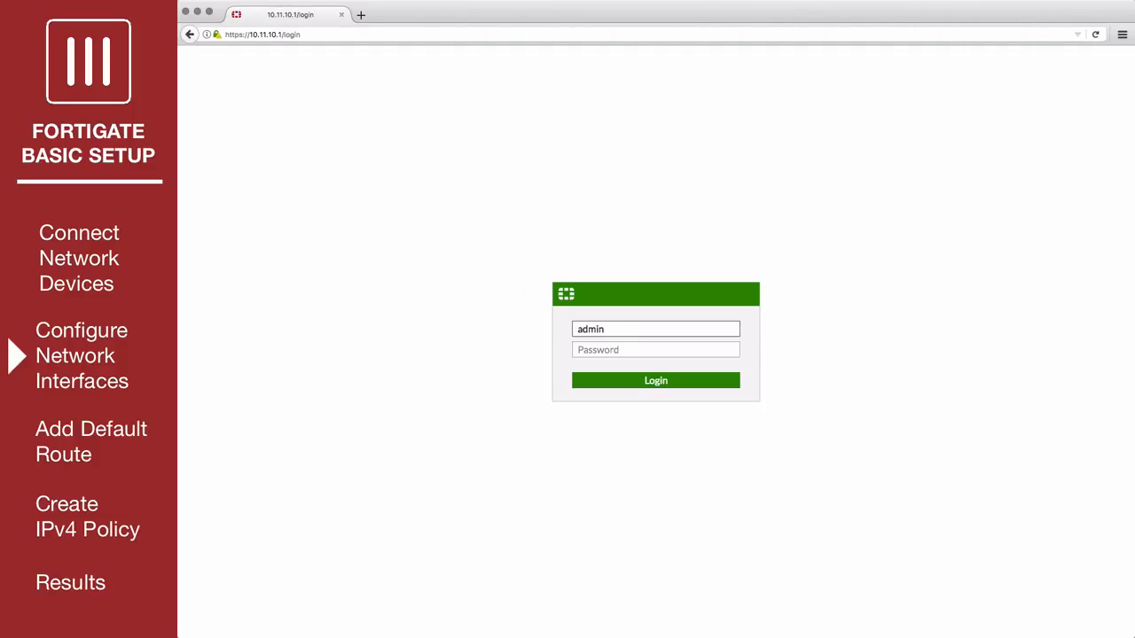
pyautogui.press('Return')
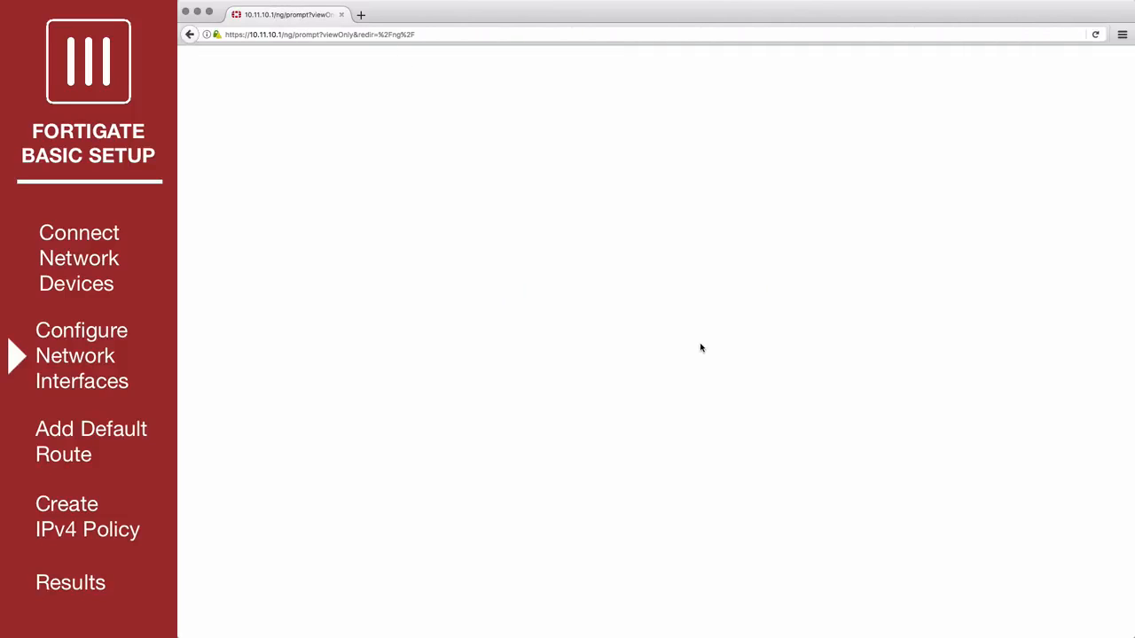
pyautogui.click(700, 387)
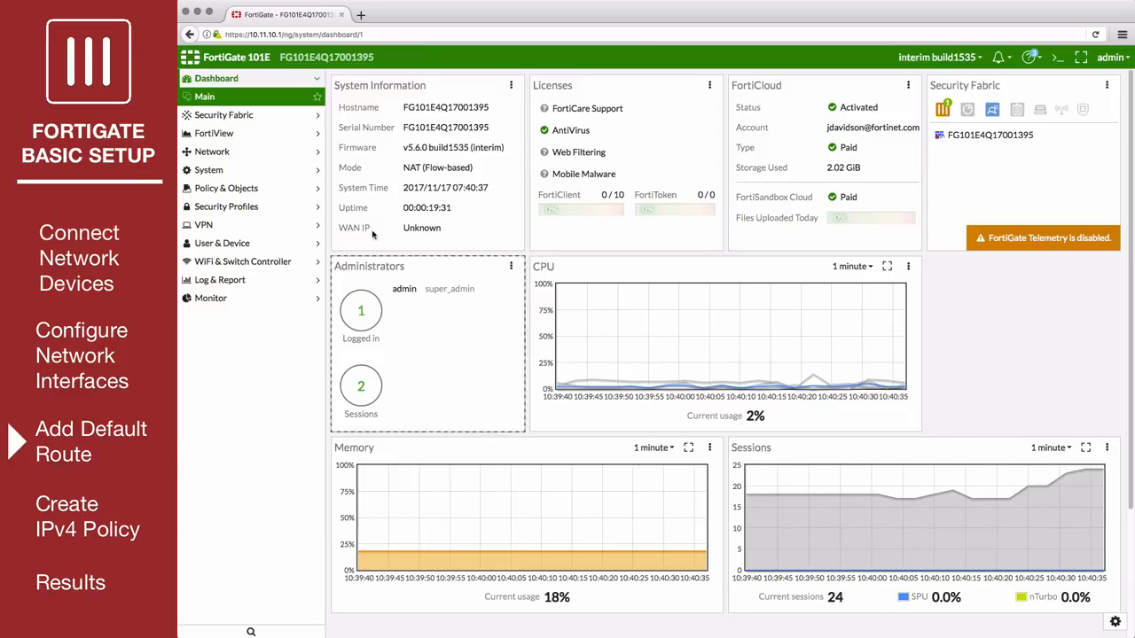
# Create a static route for destination subnet 0.0.0.0/0.0.0.0 with gateway 172.25.176.1 on interface wan1.
pyautogui.click(245, 155)
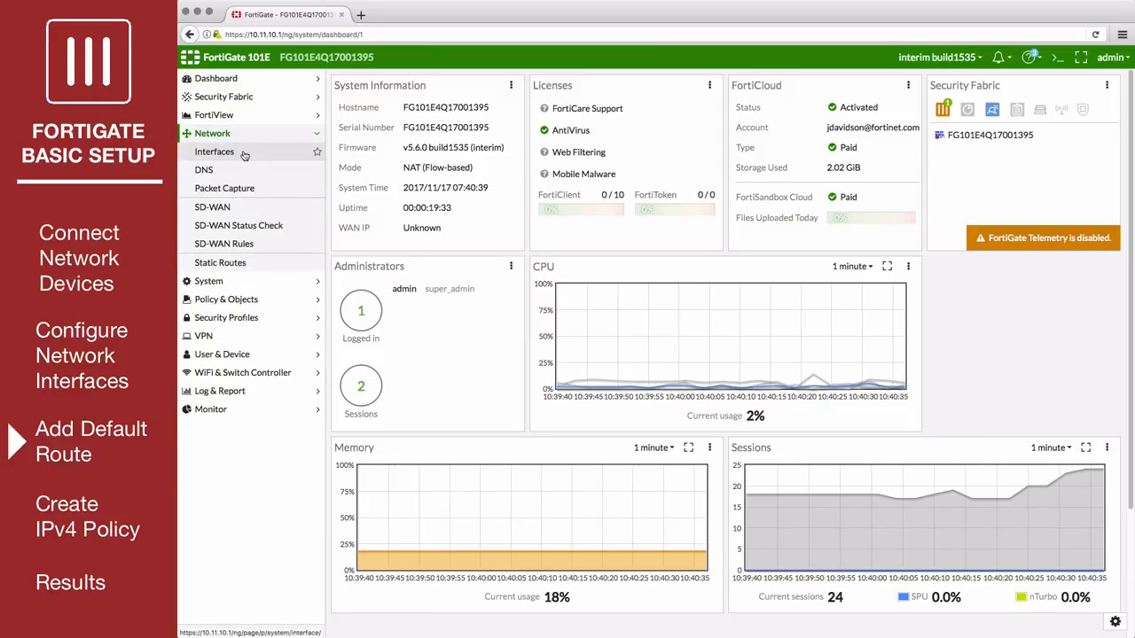
pyautogui.click(246, 265)
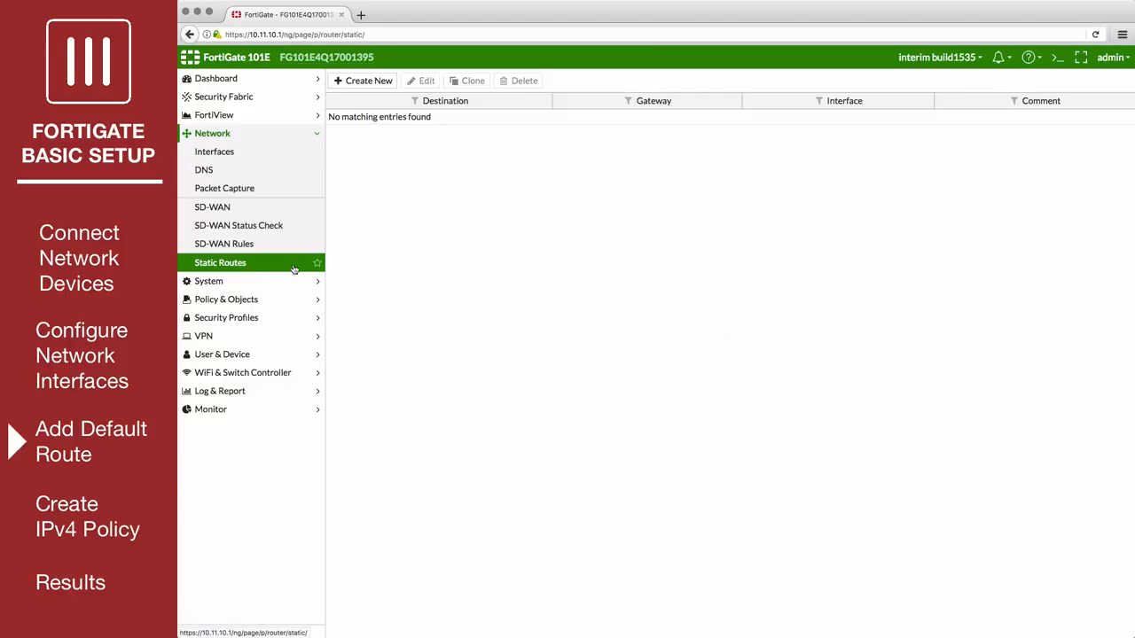
pyautogui.click(368, 80)
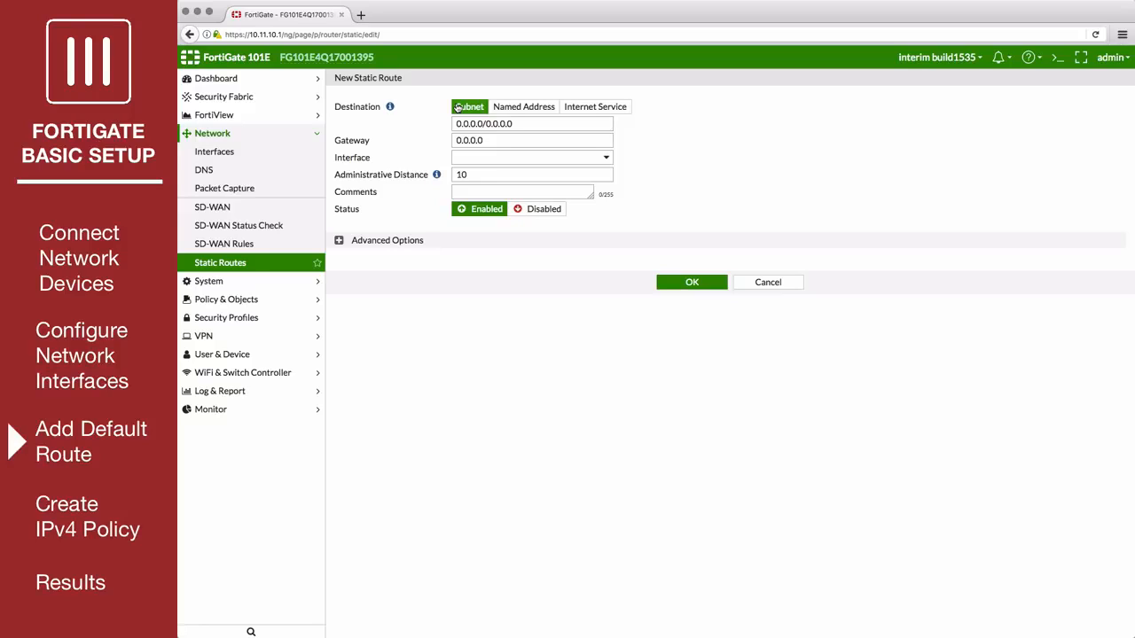
pyautogui.moveTo(485, 142); pyautogui.dragTo(454, 142)
pyautogui.write('172.25.176.1')
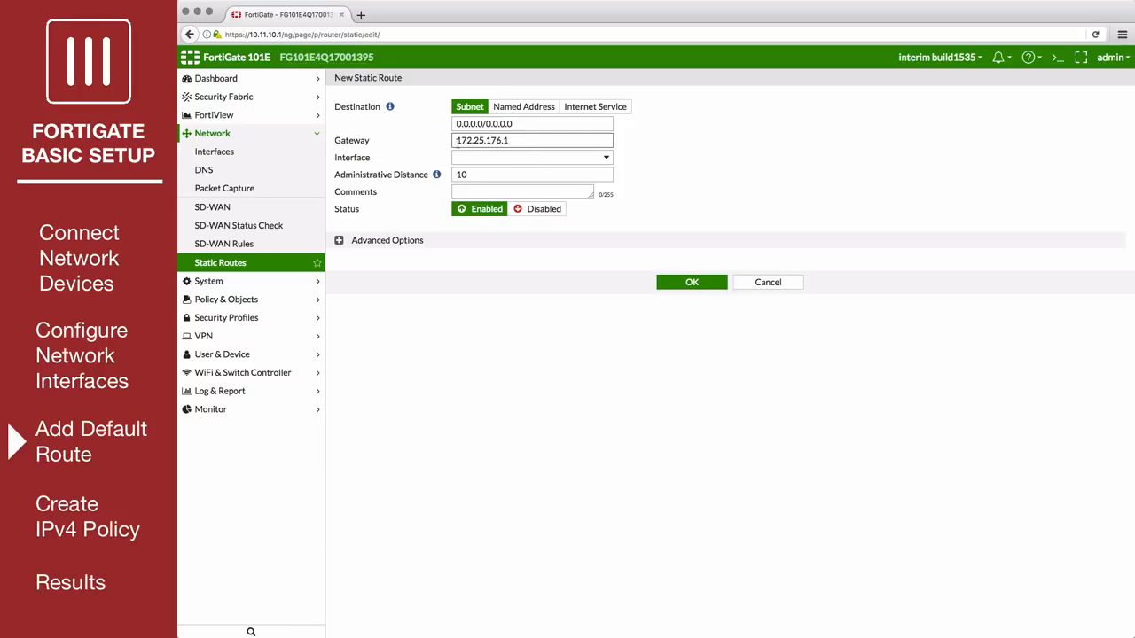
pyautogui.click(508, 162)
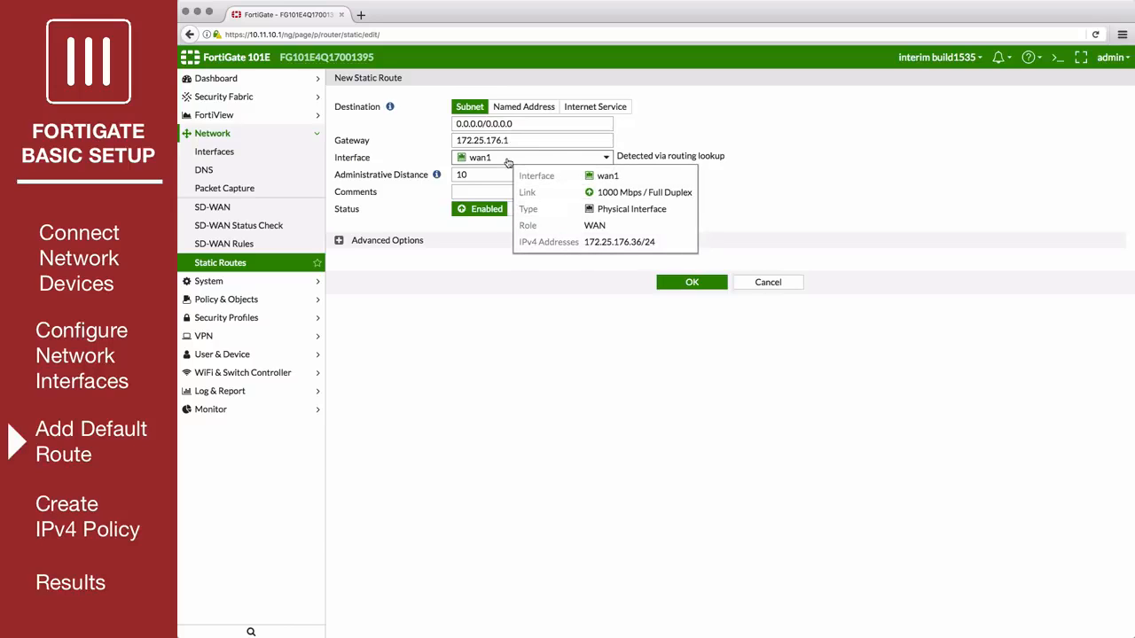
pyautogui.click(508, 160)
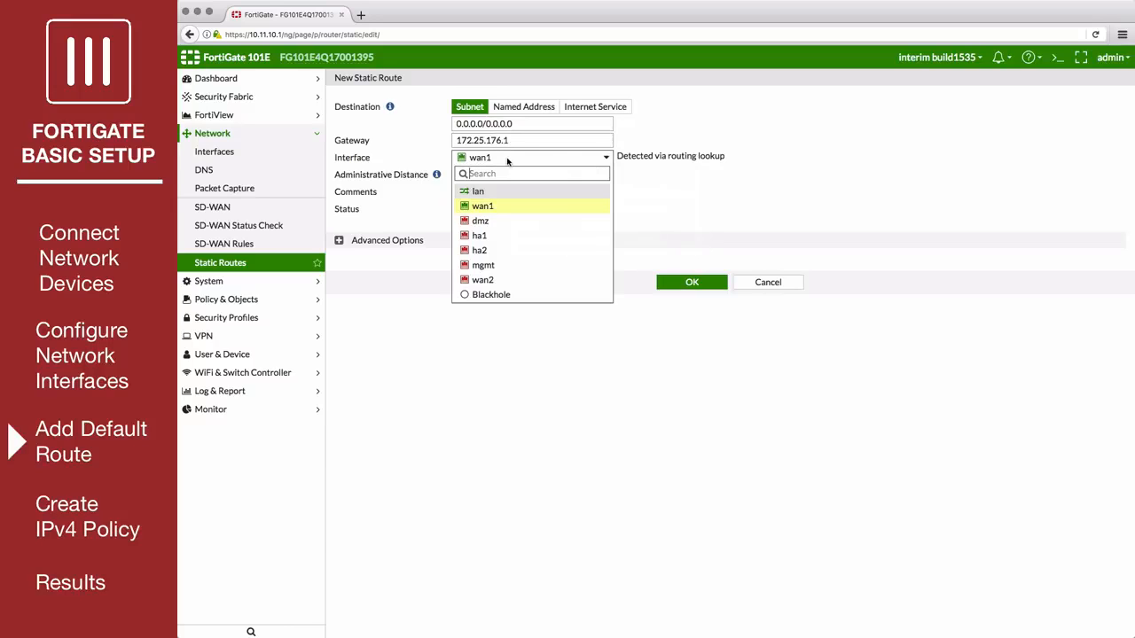
pyautogui.click(502, 208)
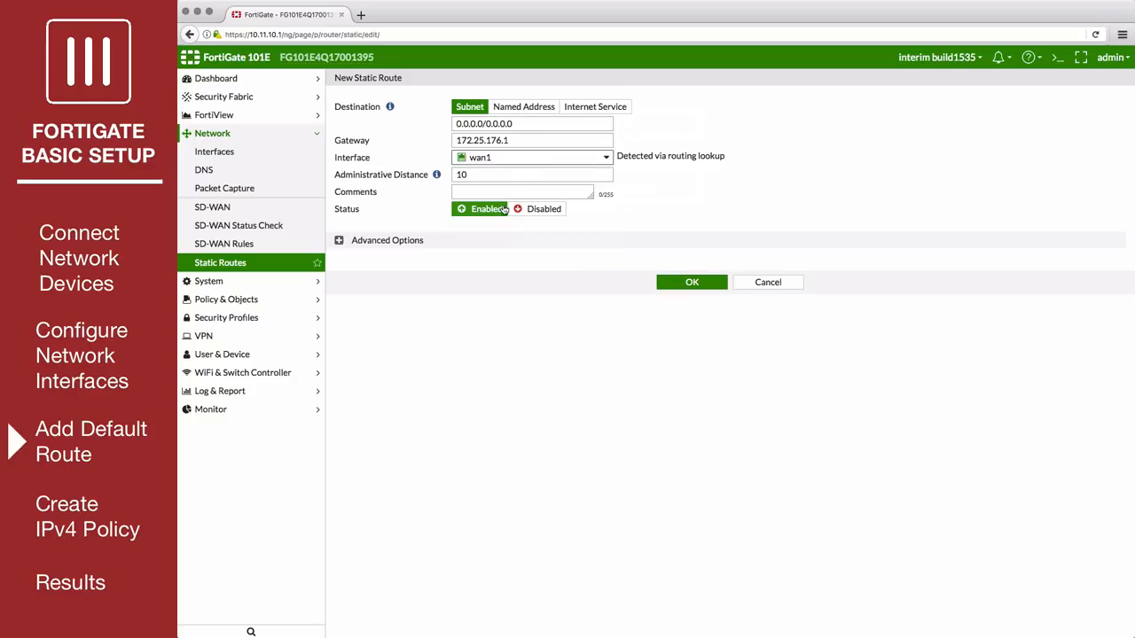
pyautogui.click(681, 288)
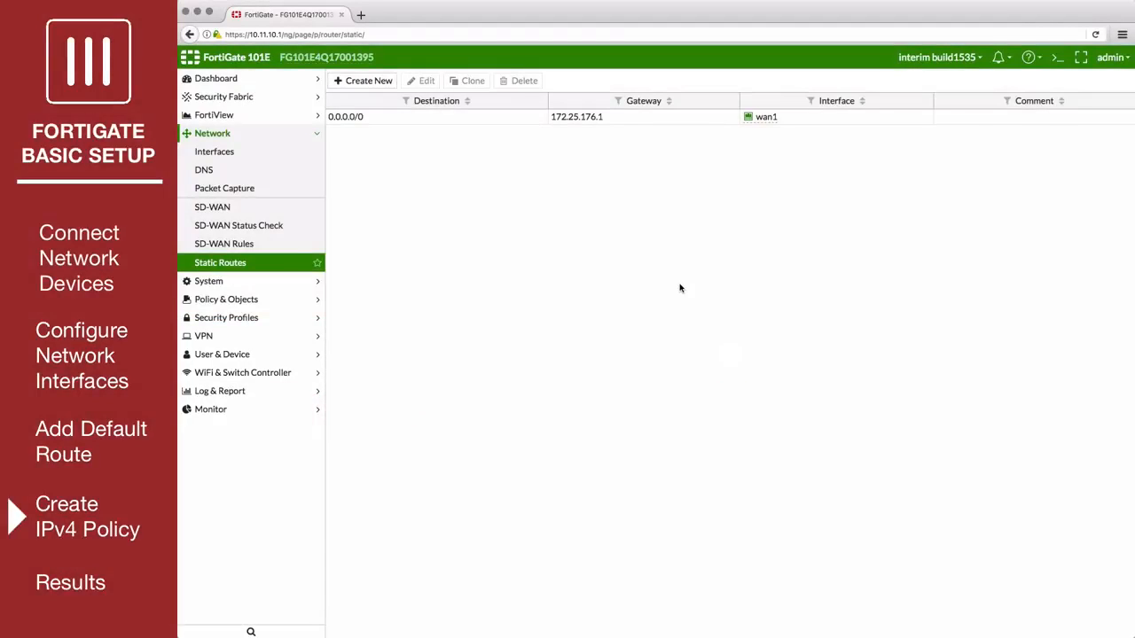
# Start a new IPv4 policy named "internet traffic" with lan as incoming interface and wan1 as outgoing interface.
pyautogui.click(288, 304)
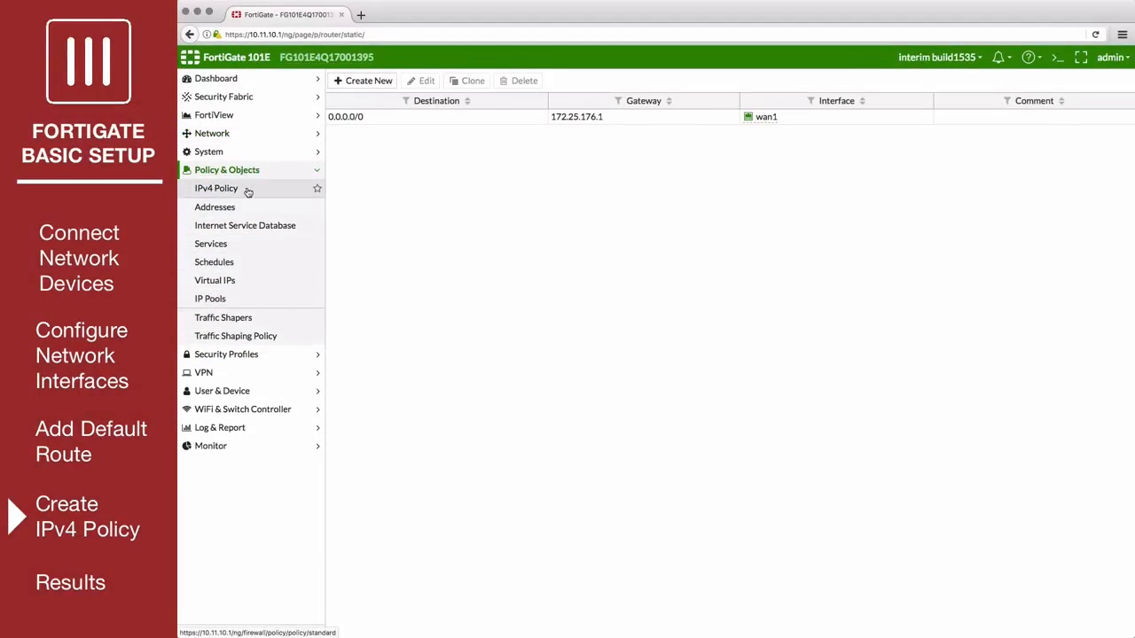
pyautogui.click(247, 190)
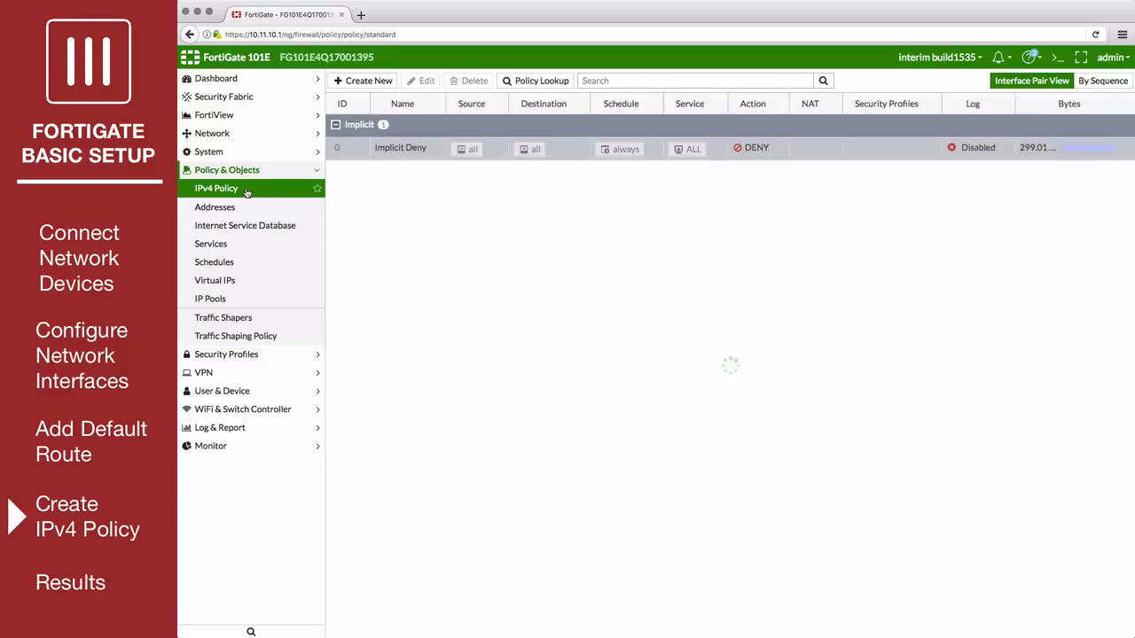
pyautogui.click(359, 82)
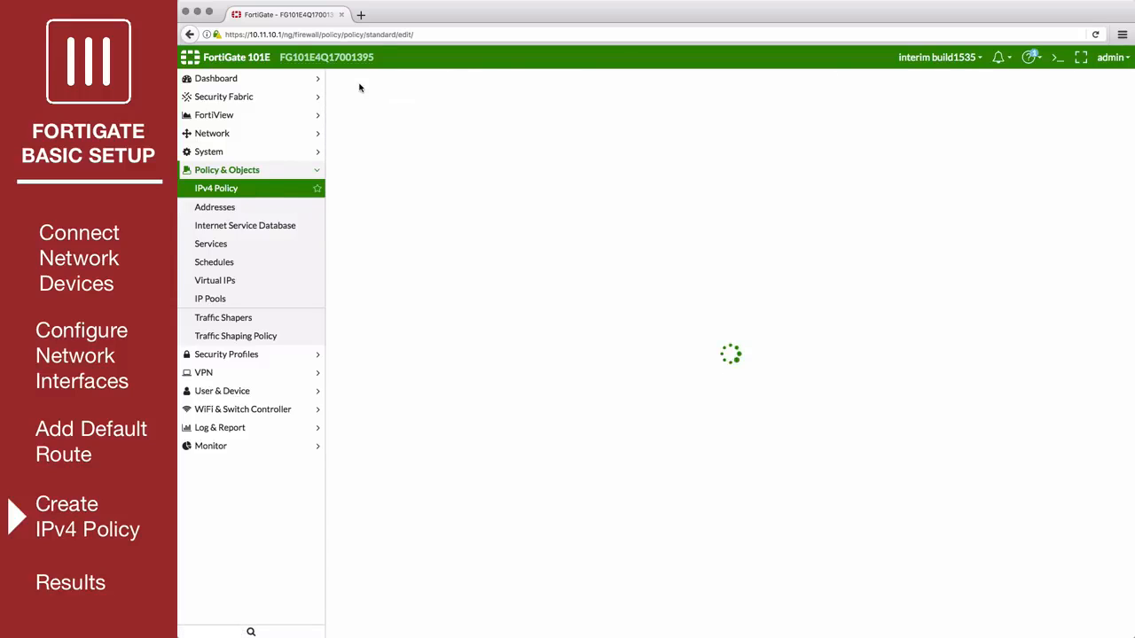
pyautogui.click(426, 110)
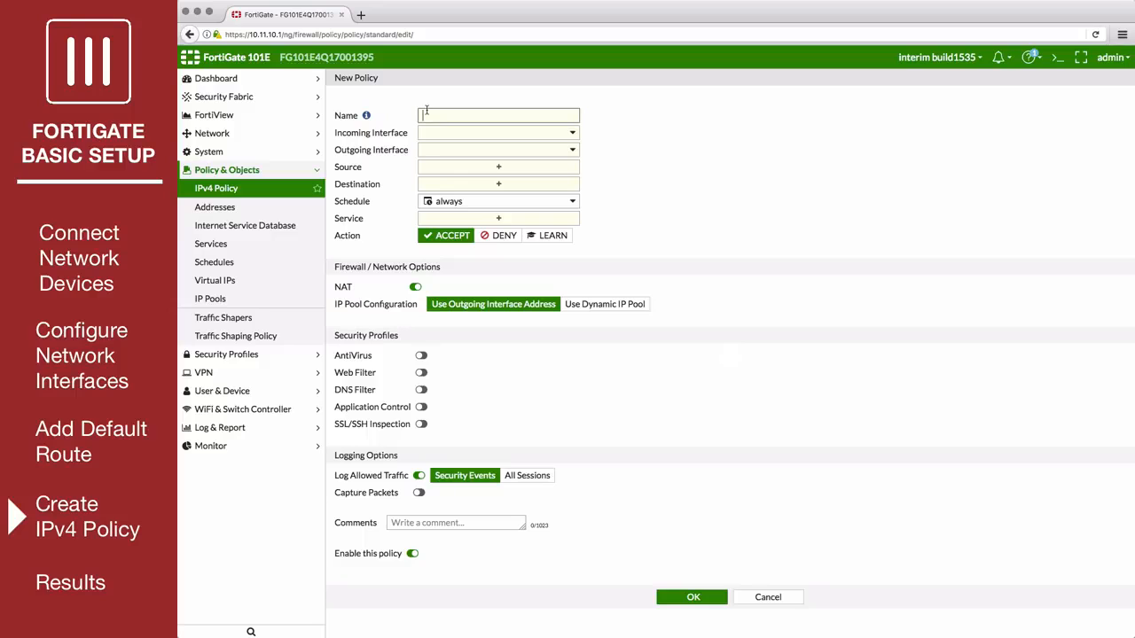
pyautogui.write('internet traffic')
pyautogui.click(498, 134)
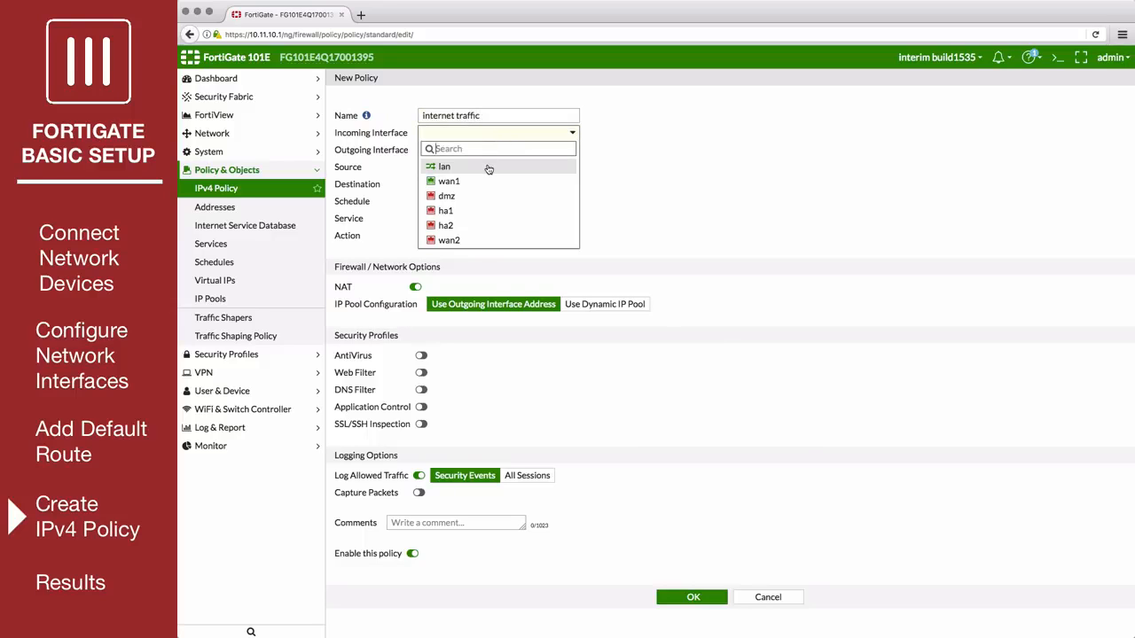
pyautogui.click(489, 170)
pyautogui.click(496, 152)
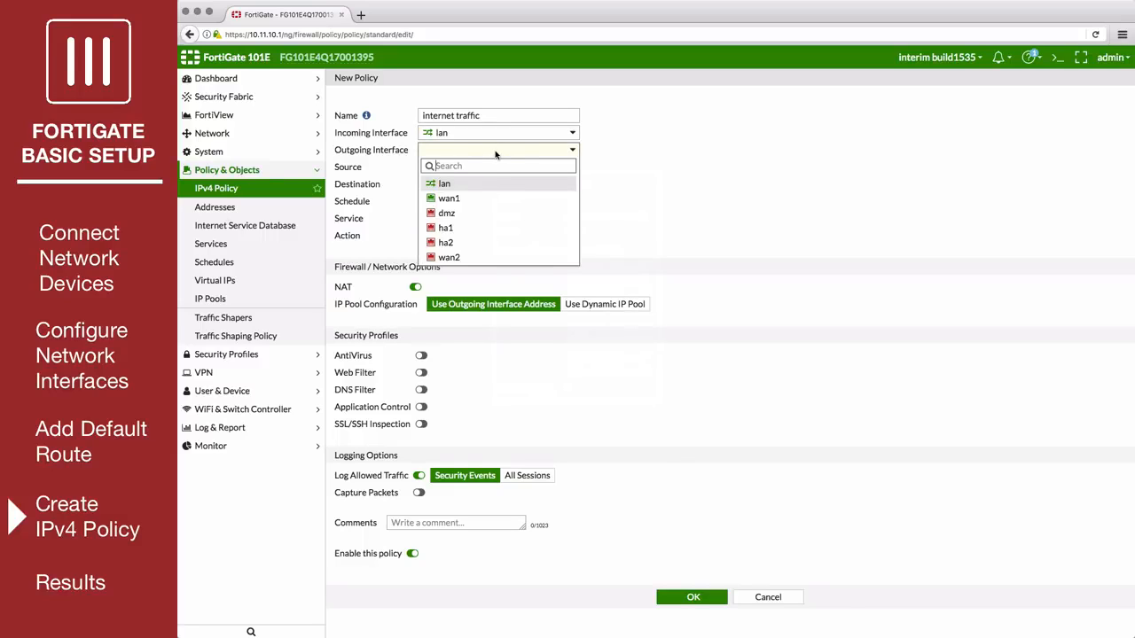
pyautogui.click(488, 199)
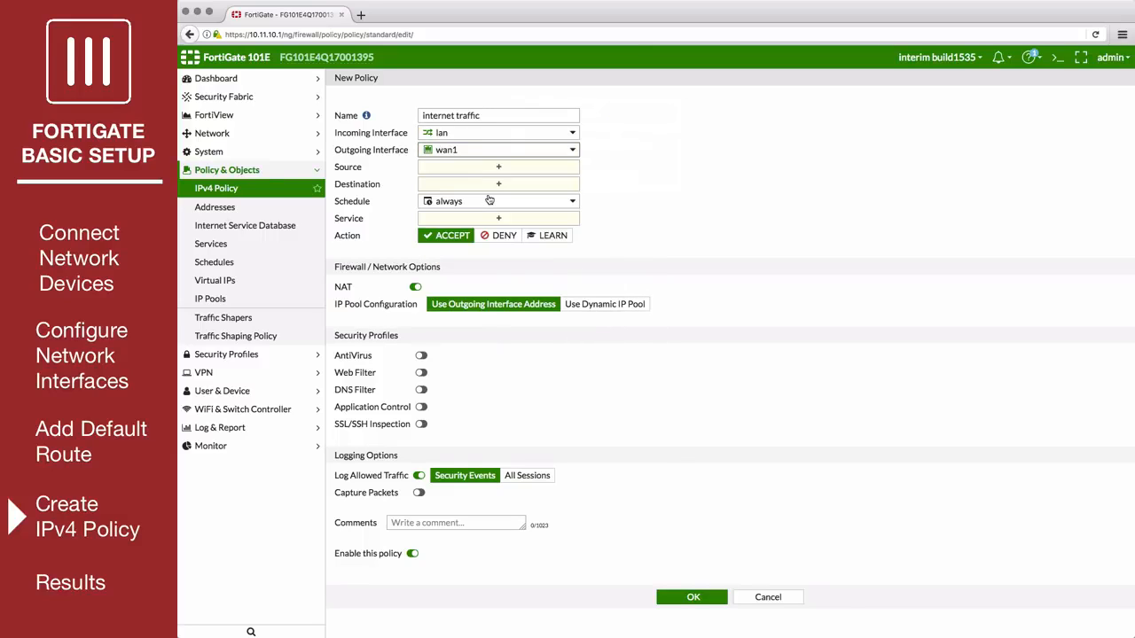
# Set the policy's source and destination addresses to all and its service to ALL.
pyautogui.click(495, 169)
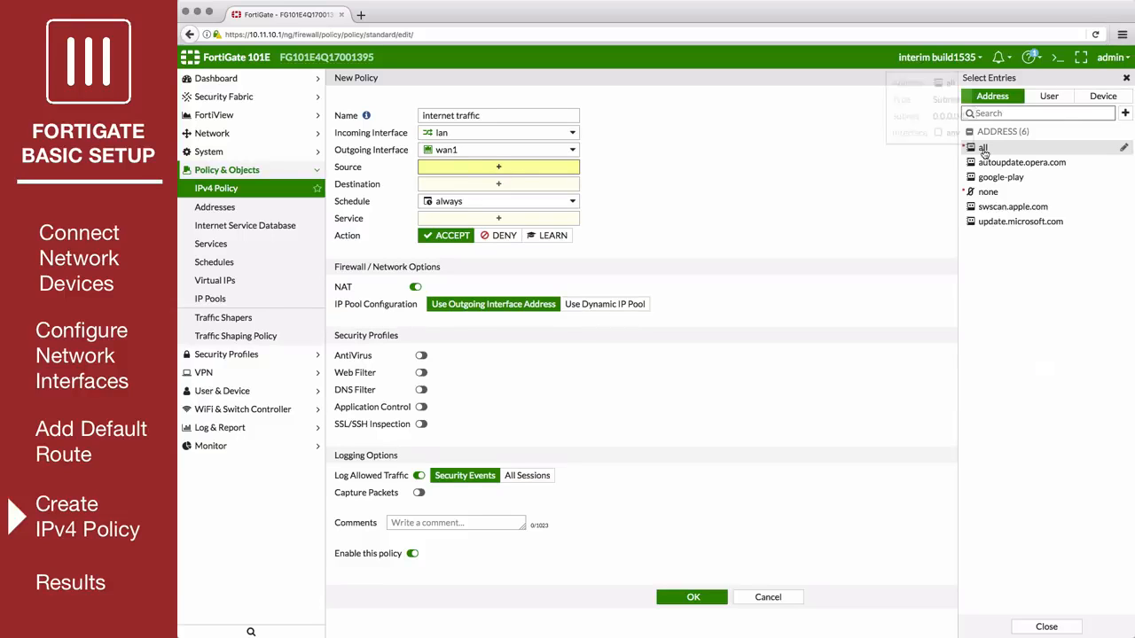
pyautogui.click(983, 147)
pyautogui.click(550, 197)
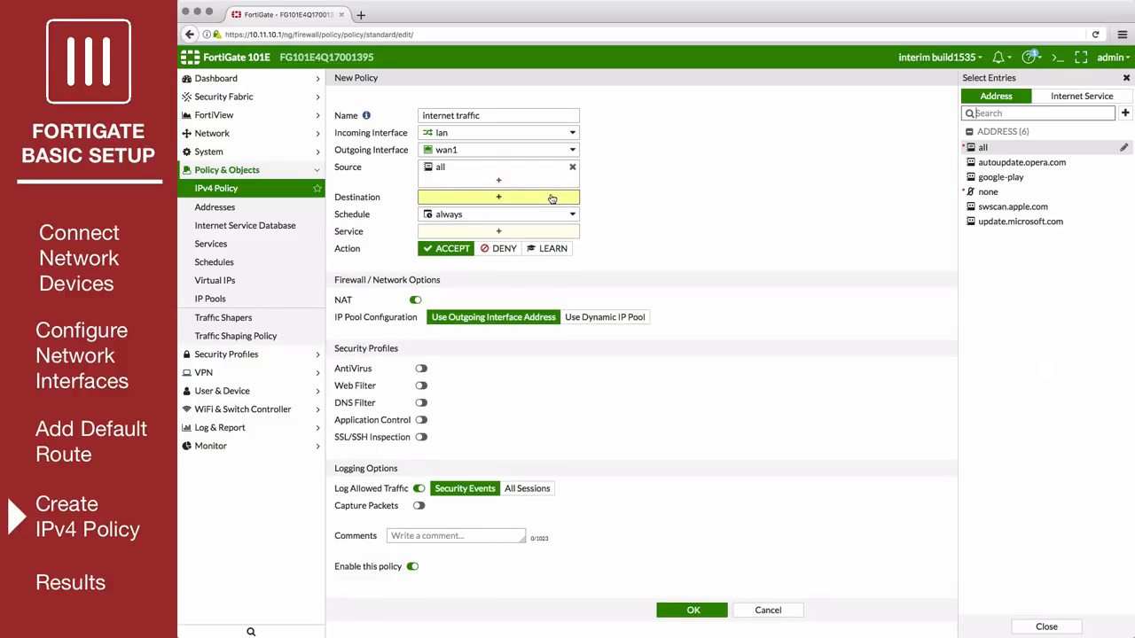
pyautogui.click(982, 149)
pyautogui.click(562, 245)
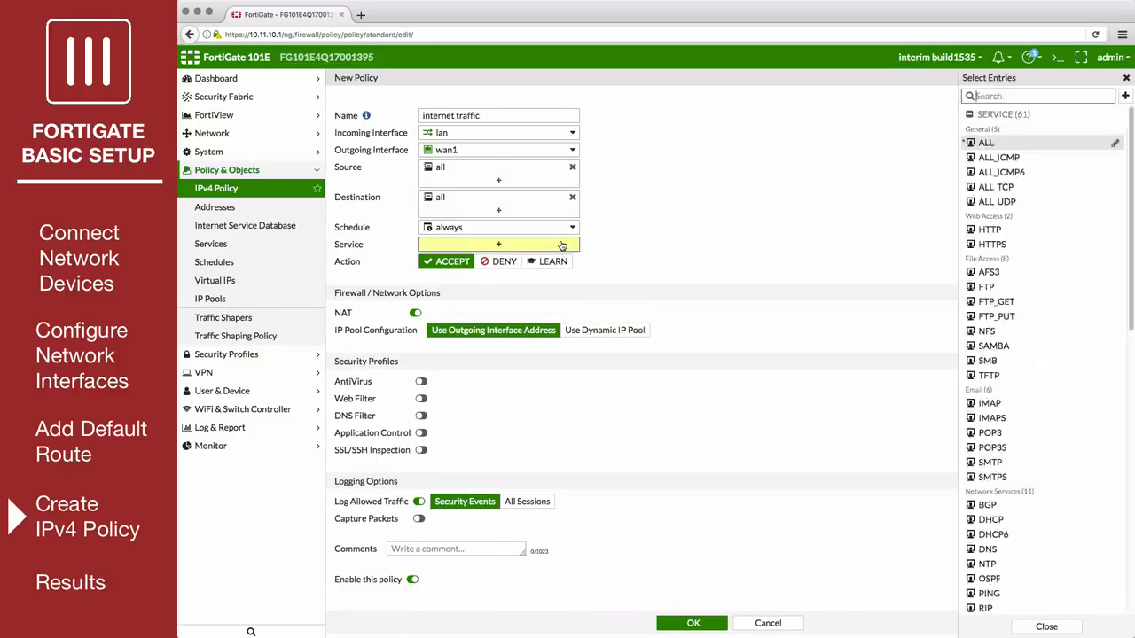
pyautogui.click(984, 143)
pyautogui.click(492, 297)
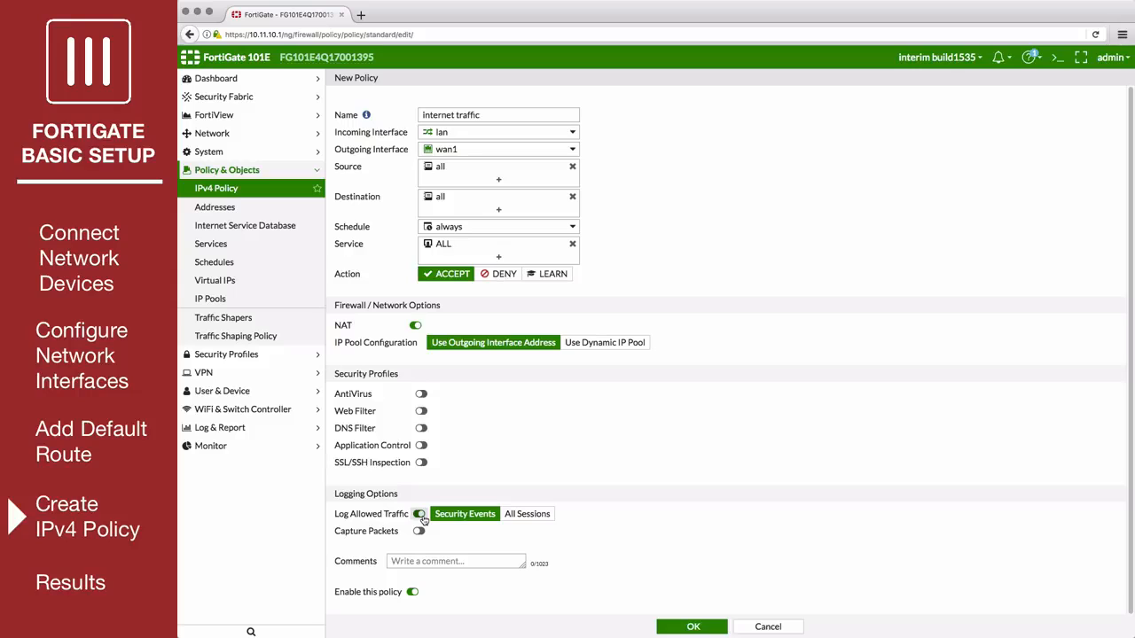
# Log all sessions for the policy's allowed traffic and save the policy.
pyautogui.click(527, 514)
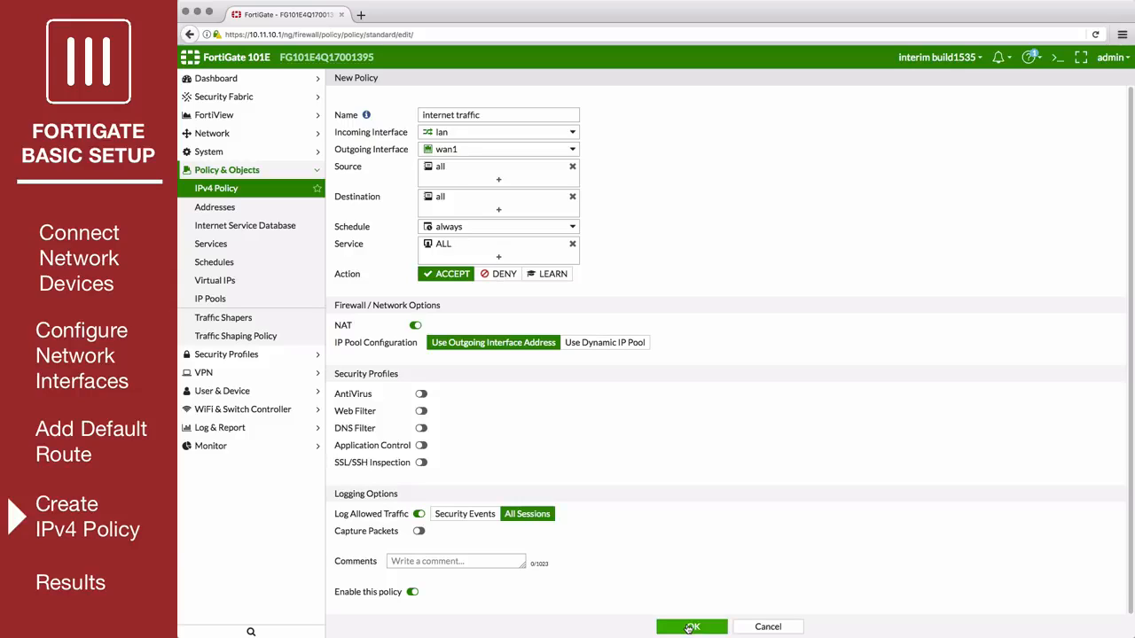
pyautogui.click(690, 626)
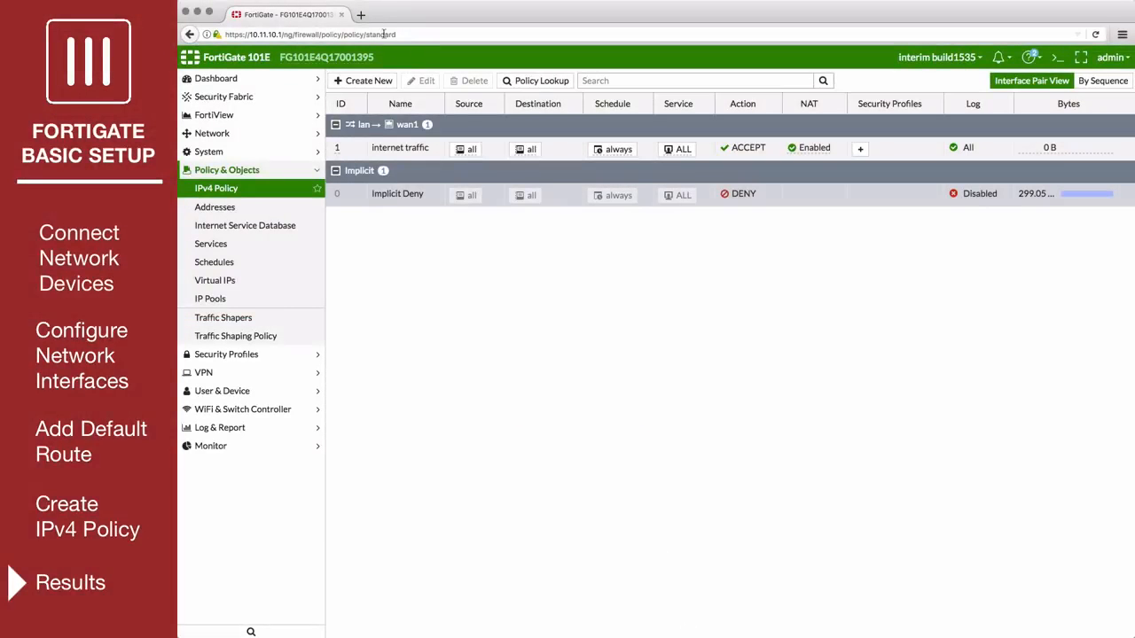
# Browse to fortinet.com in a new browser tab and look through the page to test internet access.
pyautogui.click(360, 15)
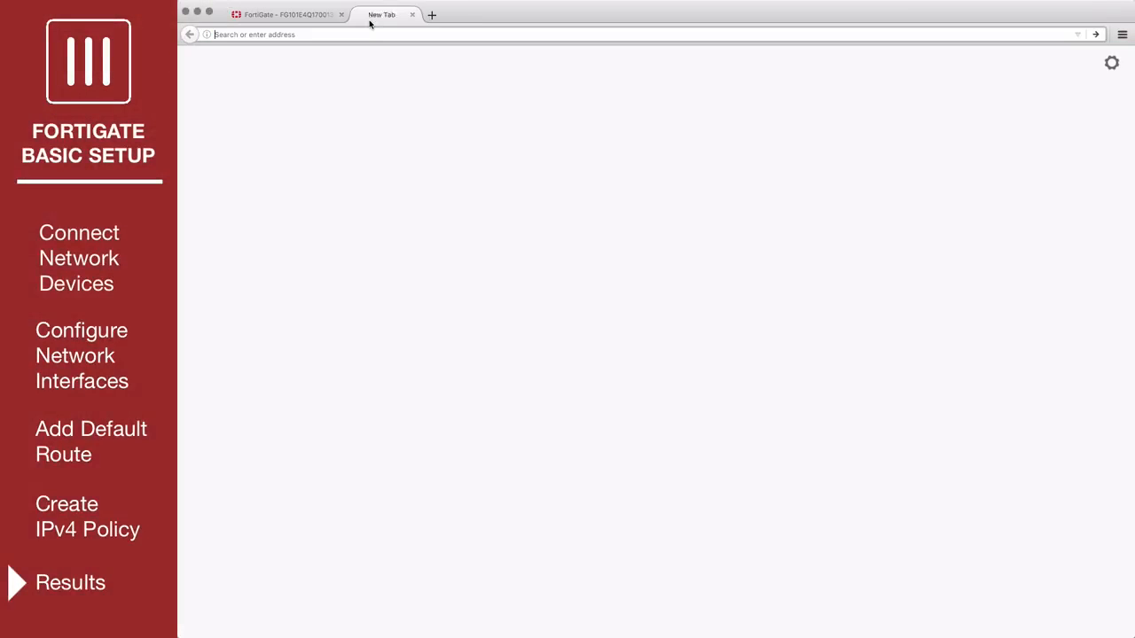
pyautogui.write('inet.com')
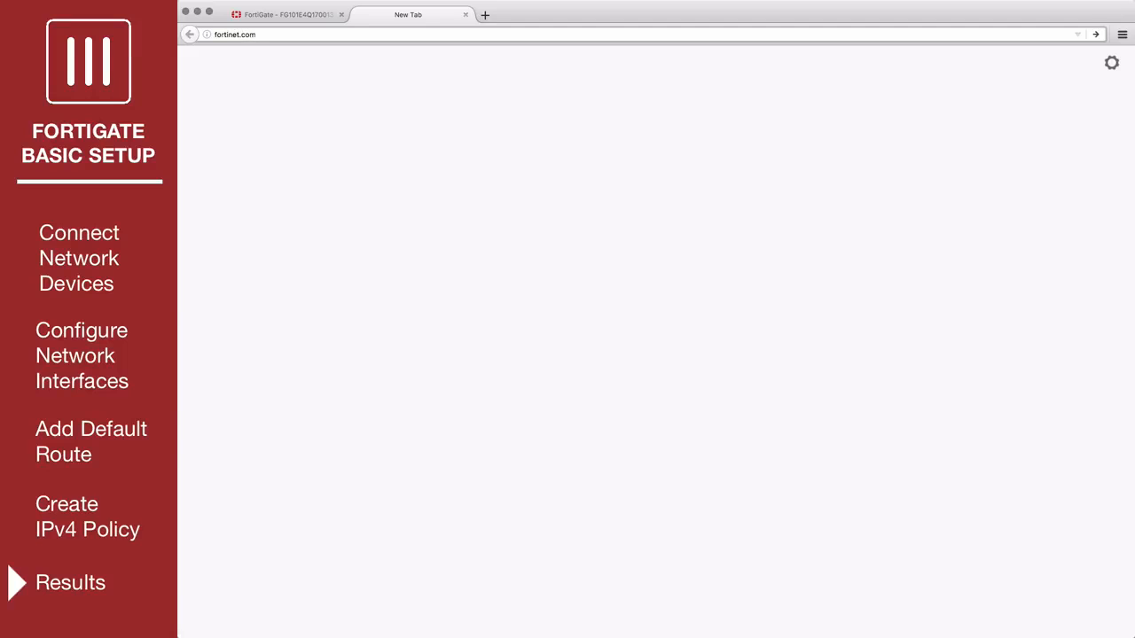
pyautogui.press('Return')
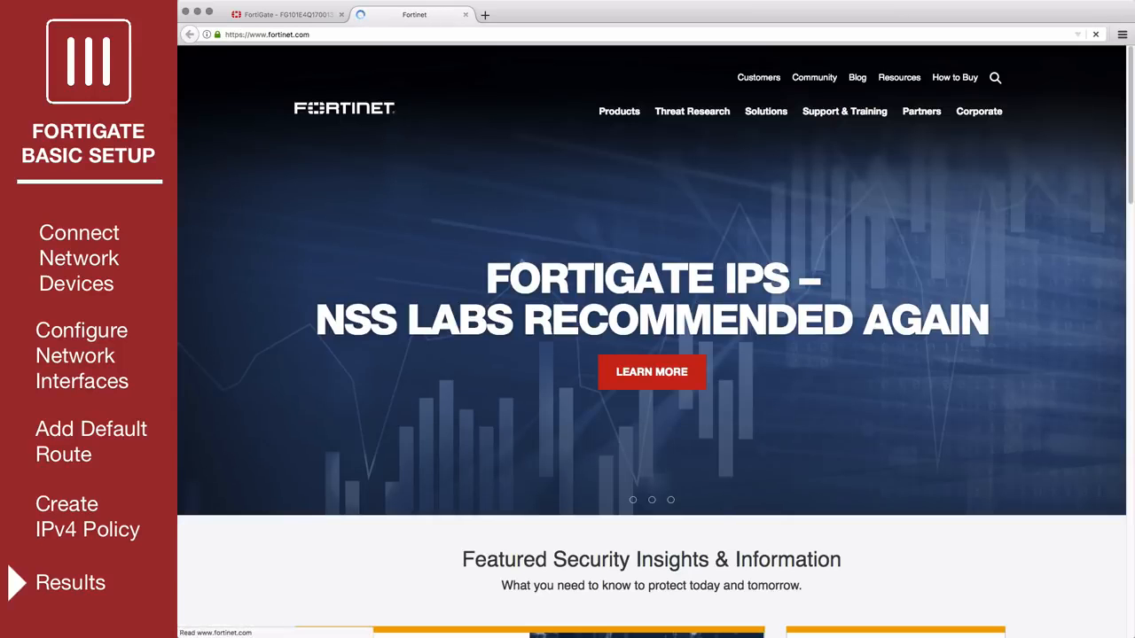
pyautogui.scroll(-10, 429, 230)
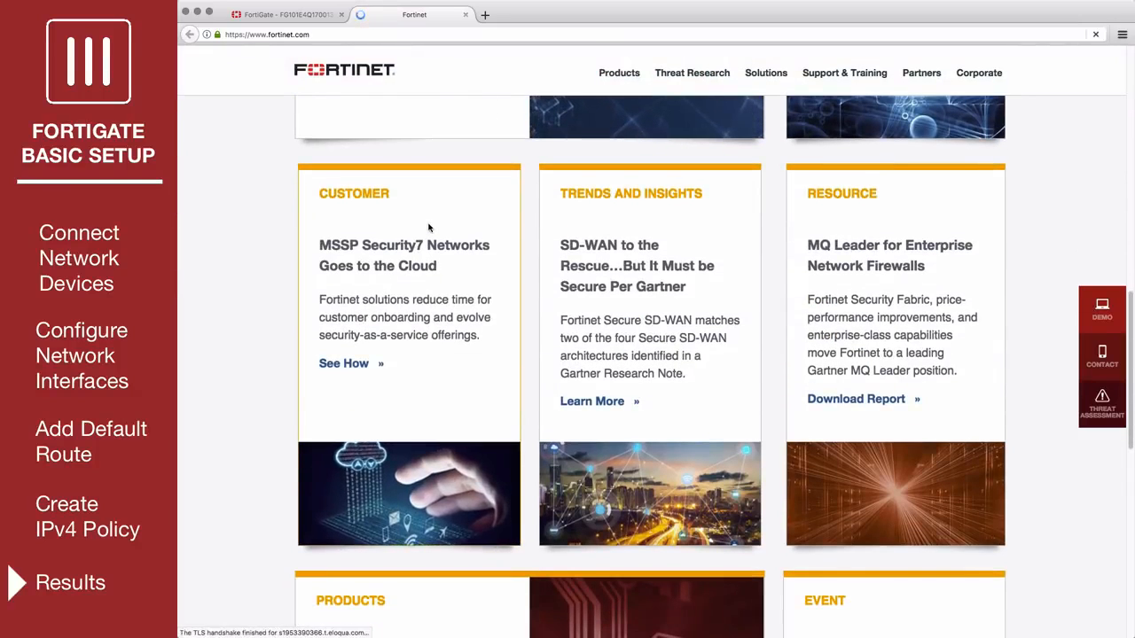
# Return to the FortiGate web interface and view all sessions in FortiView.
pyautogui.click(278, 15)
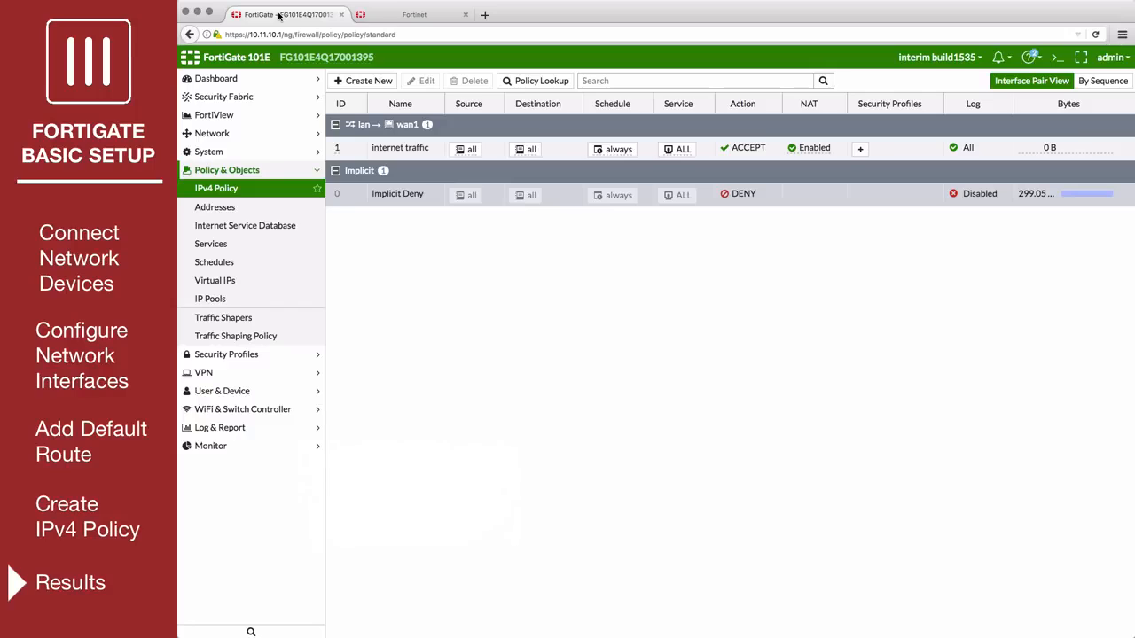
pyautogui.click(249, 116)
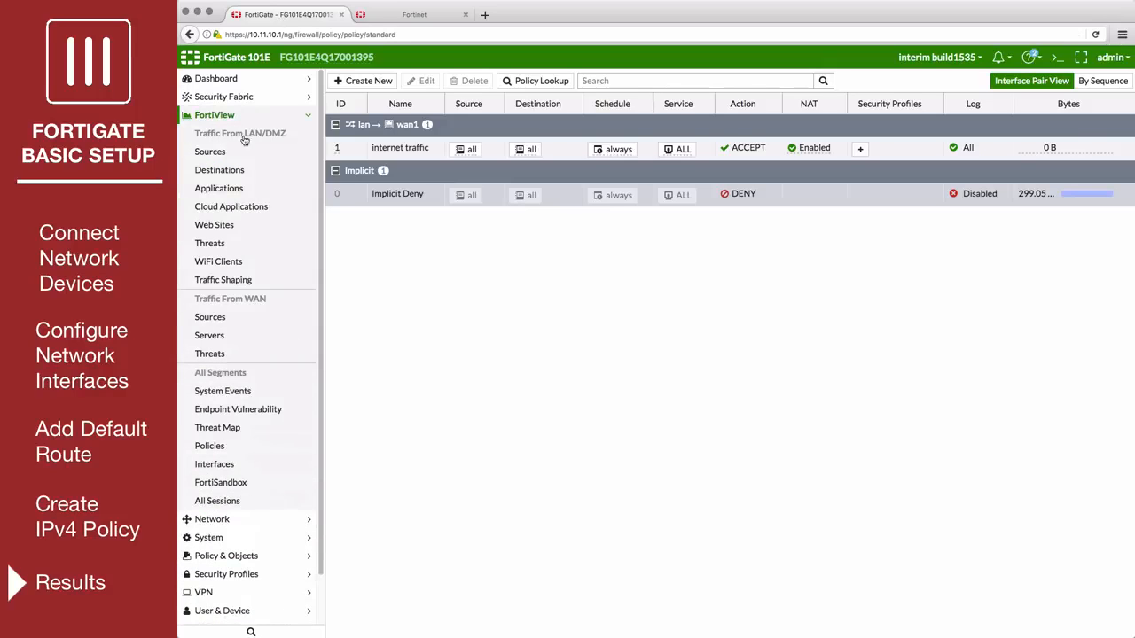
pyautogui.click(235, 501)
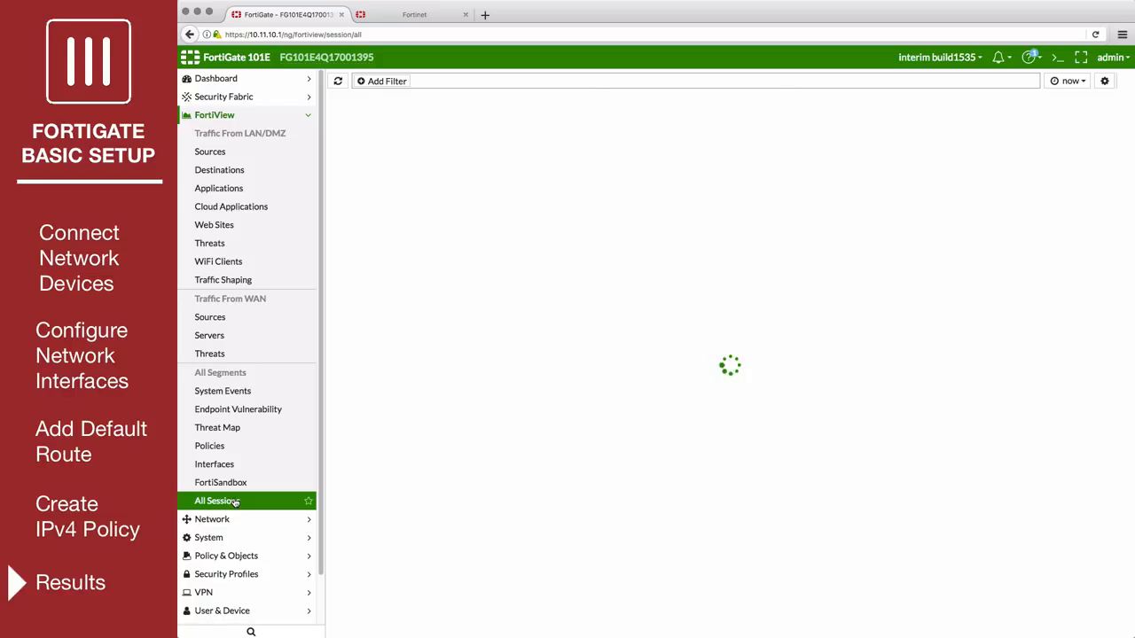